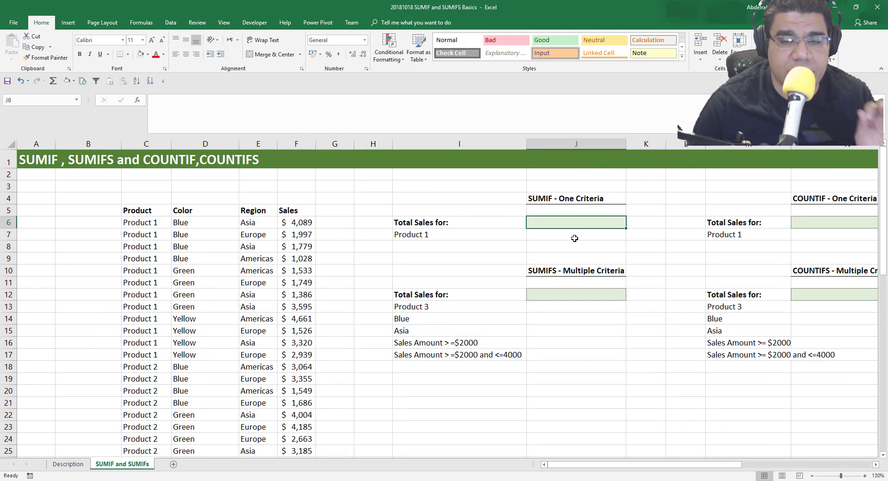
# - Examine the Product, Color, Region and Sales columns of the sales table
pyautogui.click(456, 220)
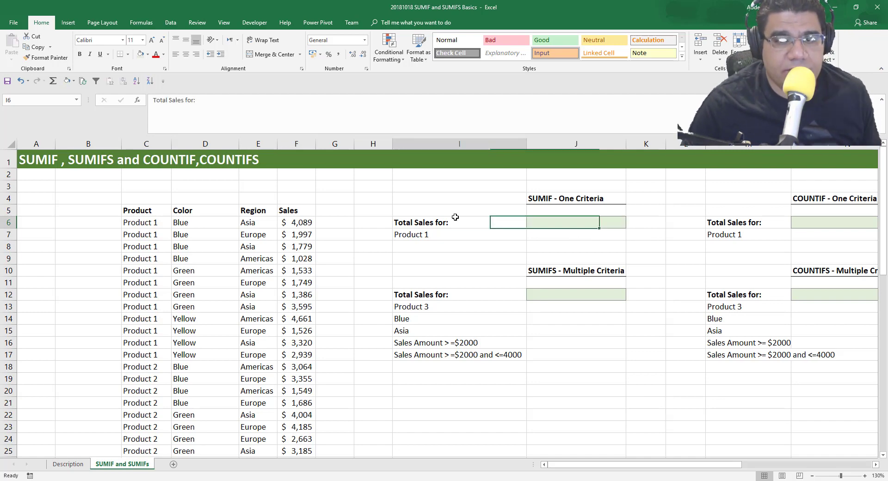
pyautogui.click(149, 223)
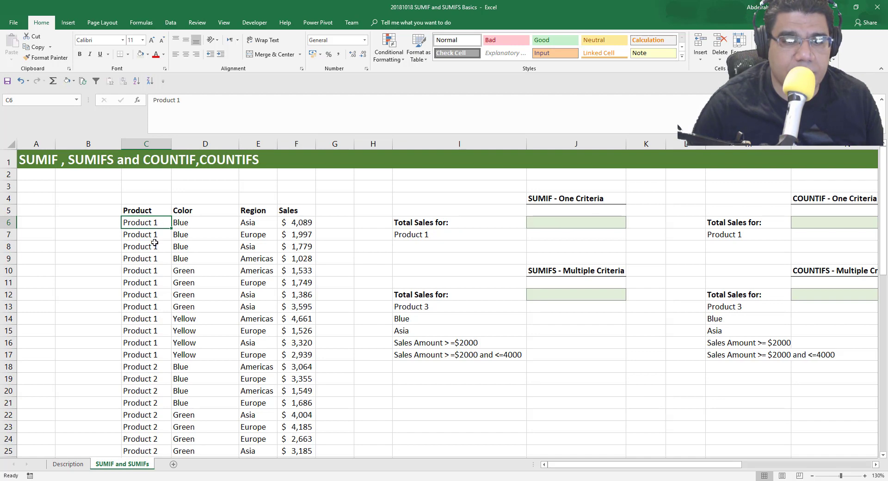
pyautogui.click(197, 223)
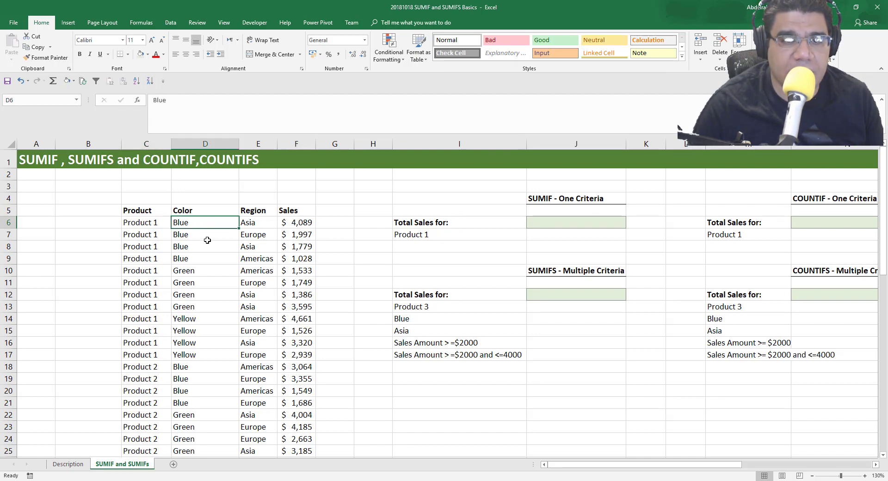
pyautogui.click(218, 248)
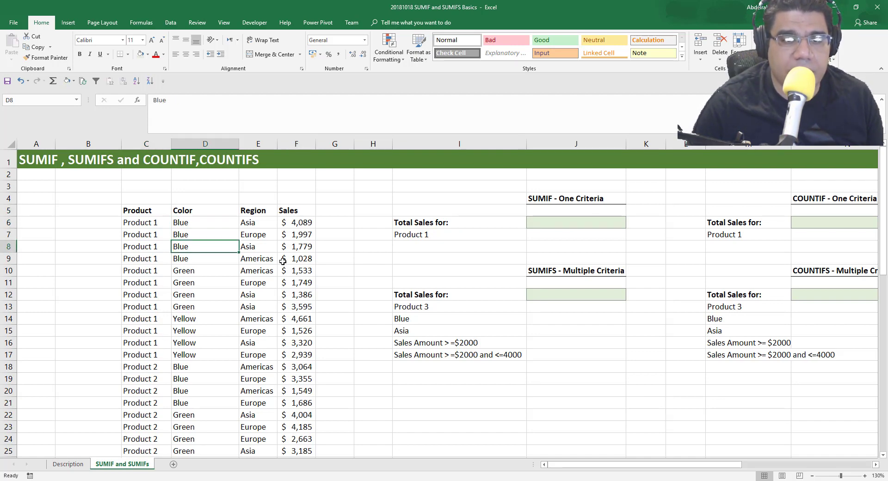
pyautogui.click(256, 223)
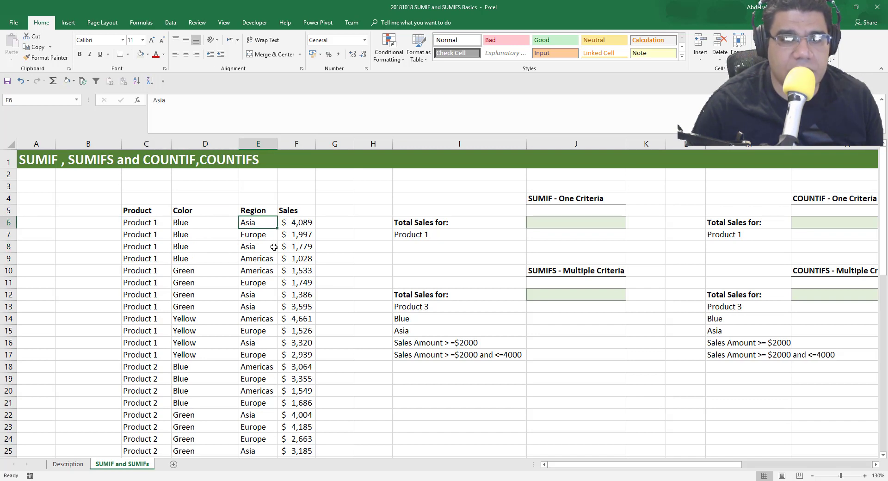
pyautogui.click(303, 225)
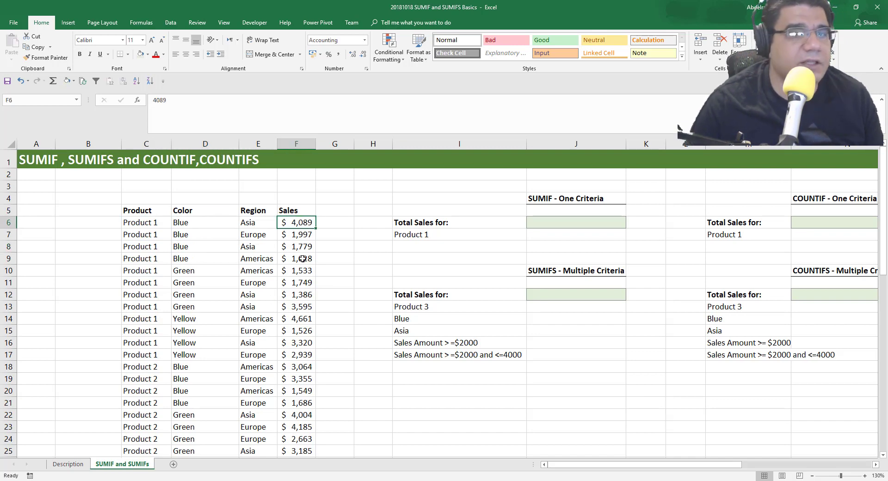
pyautogui.click(306, 344)
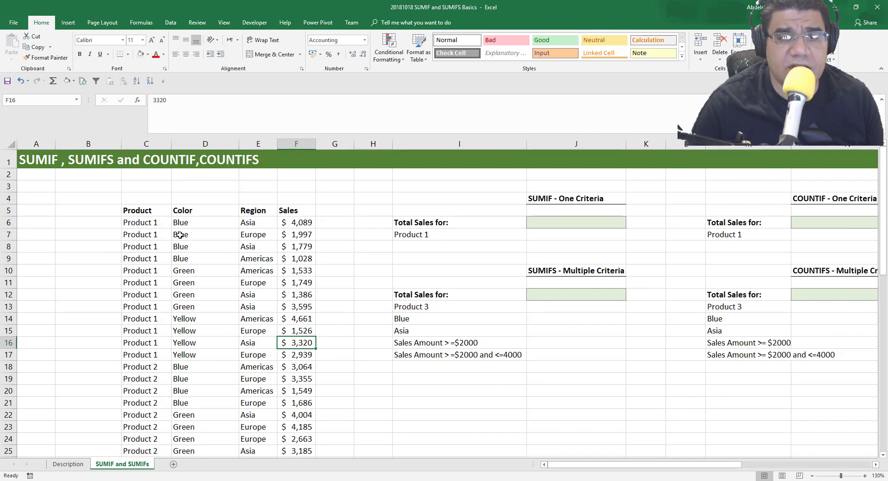
# - Start a SUMIF formula in J6 with the Product column as the absolute criteria range $C$6:$C$59
pyautogui.click(529, 227)
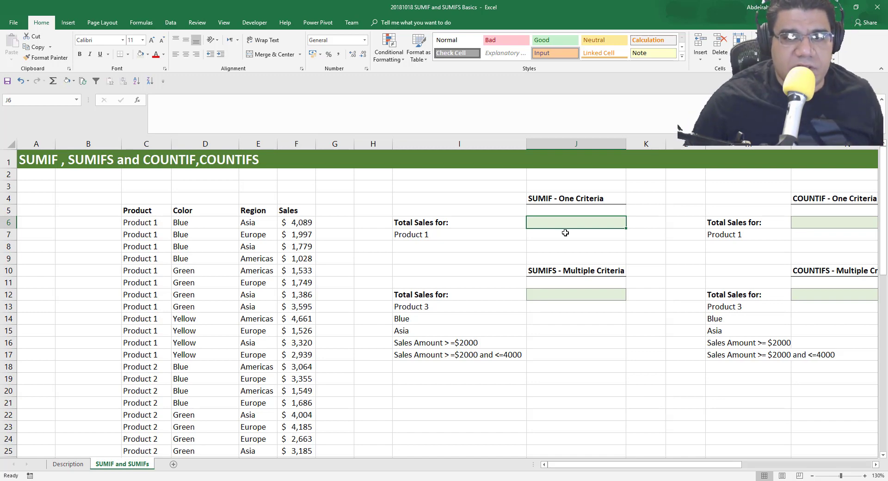
pyautogui.write('=')
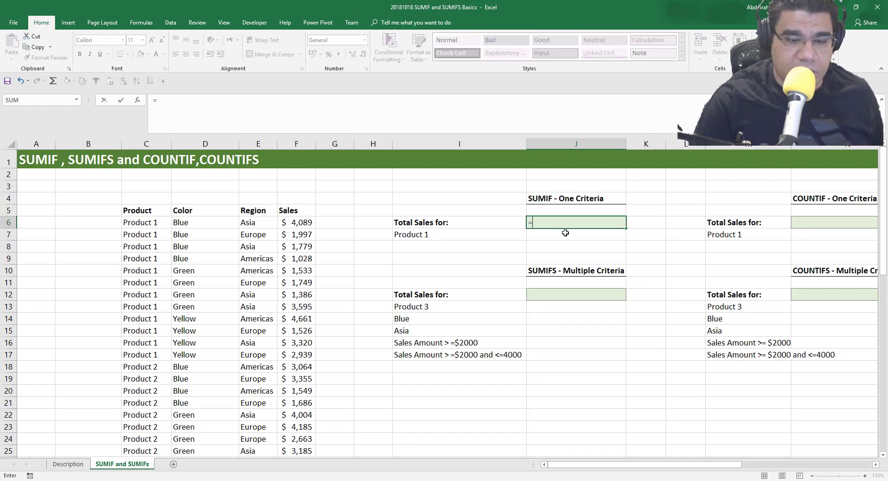
pyautogui.write('SUMIF(')
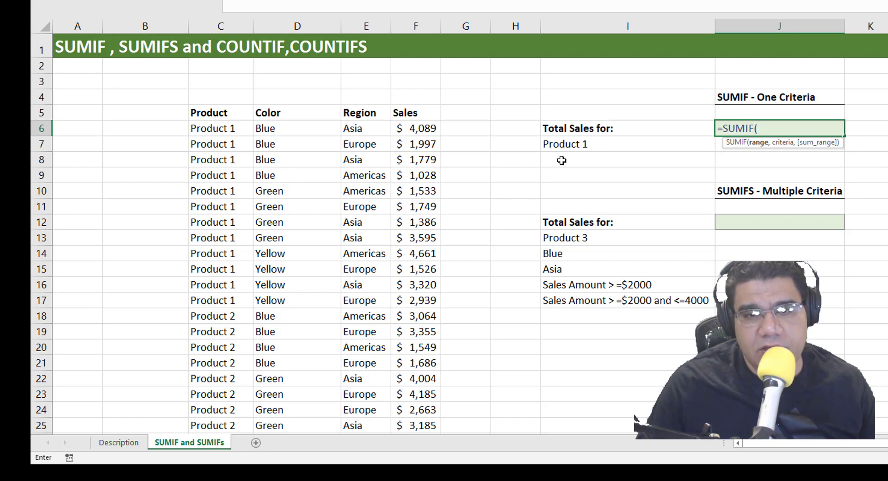
pyautogui.click(212, 127)
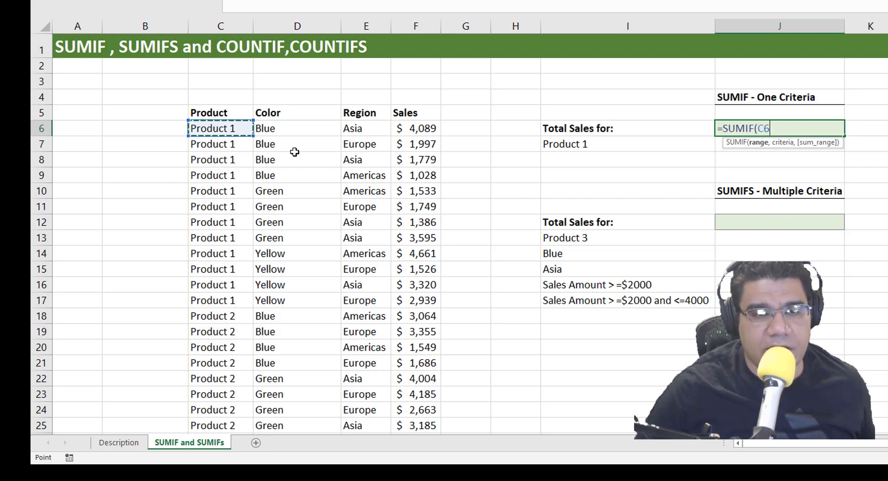
pyautogui.hotkey('ctrl', 'shift', 'Down')
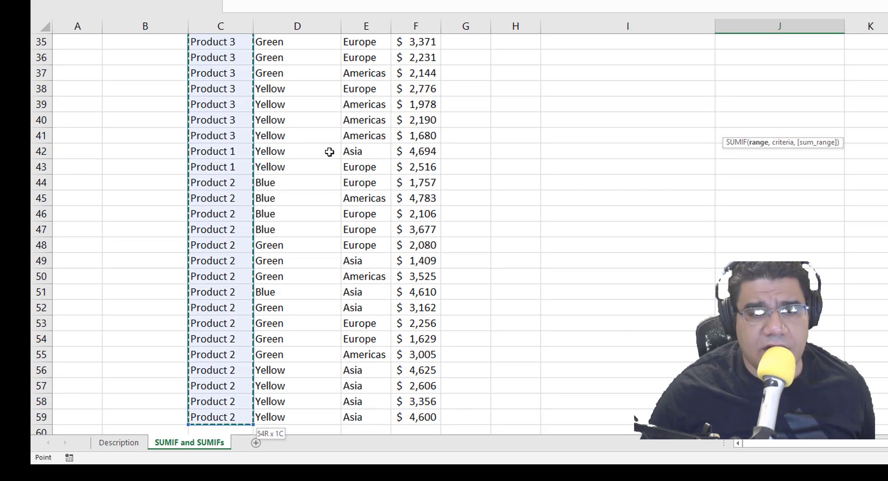
pyautogui.scroll(11, 422, 207)
pyautogui.scroll(1, 422, 207)
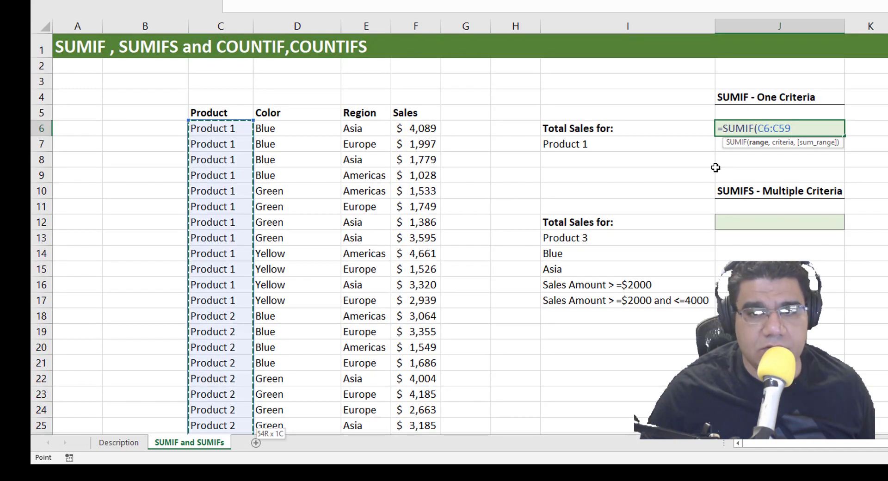
pyautogui.press('F4')
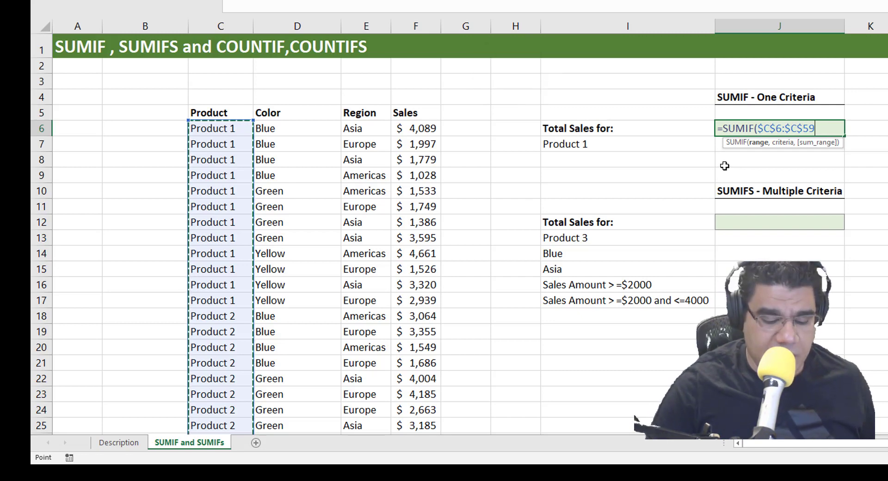
pyautogui.write(',')
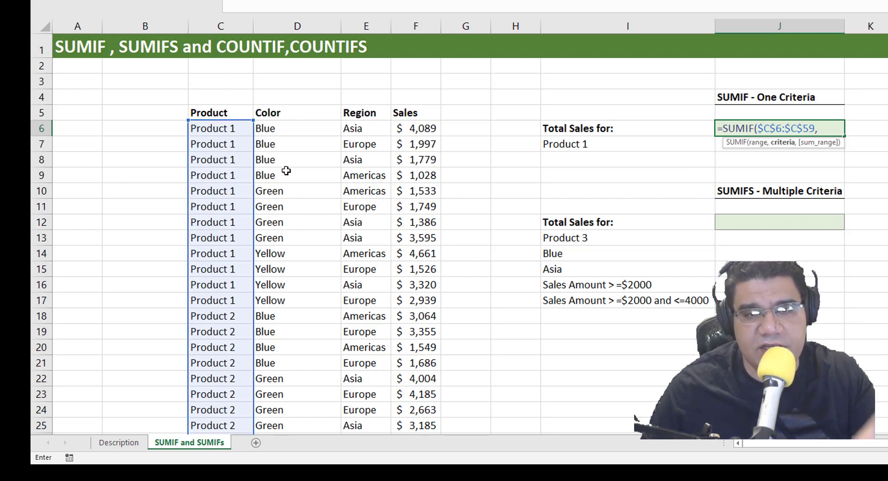
# - Complete the SUMIF formula with I7 as the criterion and $F$6:$F$59 as the absolute sum range
pyautogui.click(600, 145)
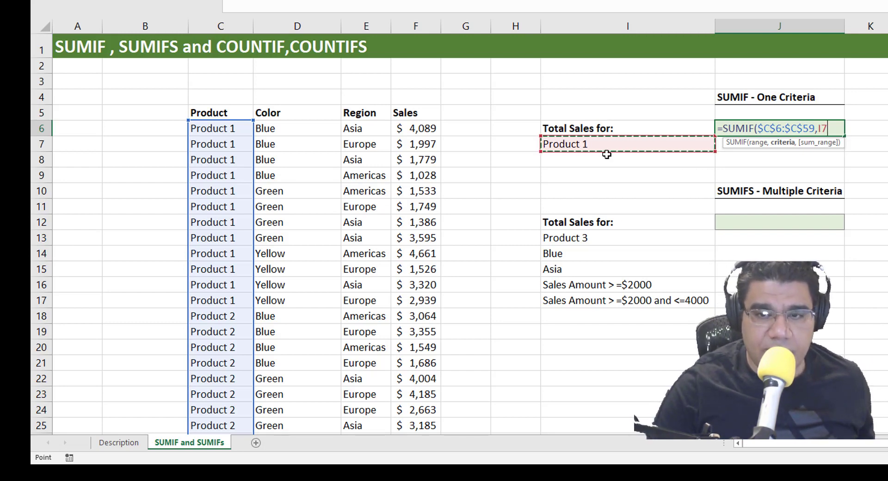
pyautogui.write(',')
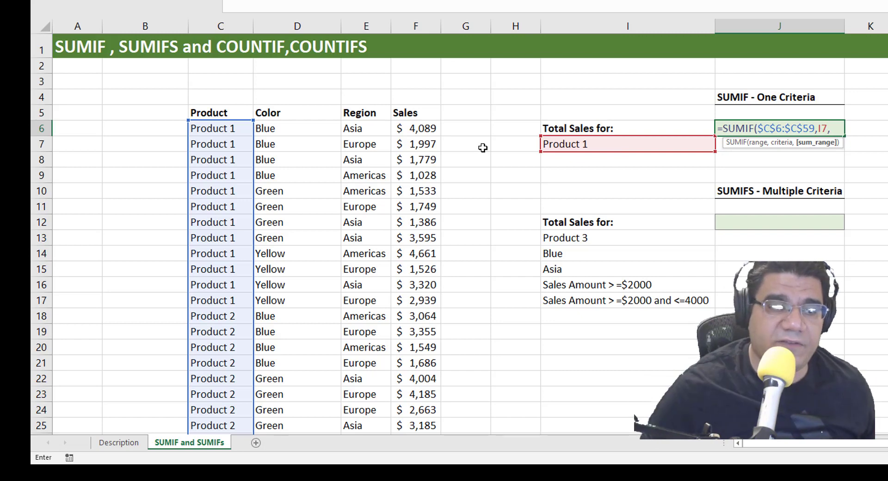
pyautogui.click(417, 133)
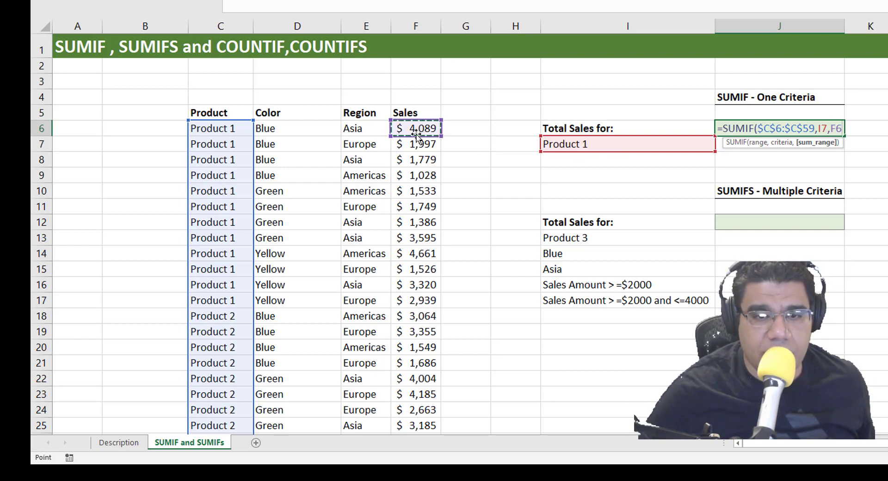
pyautogui.hotkey('ctrl', 'shift', 'Down')
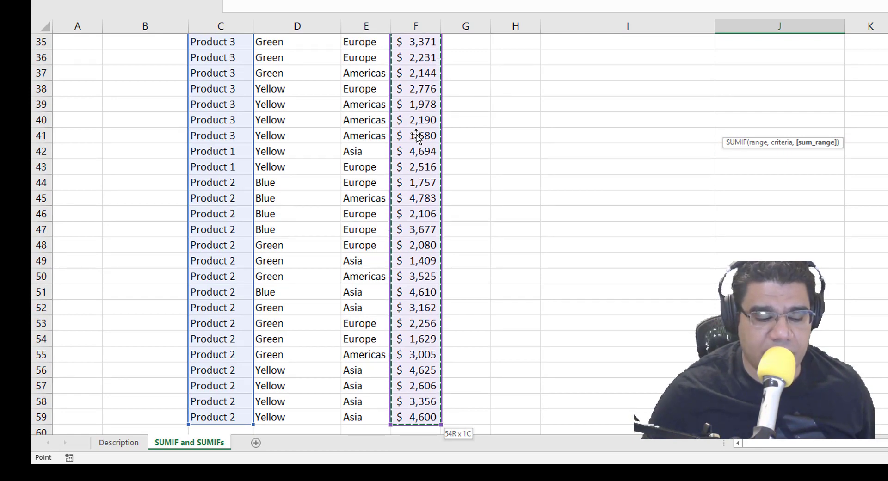
pyautogui.scroll(11, 483, 135)
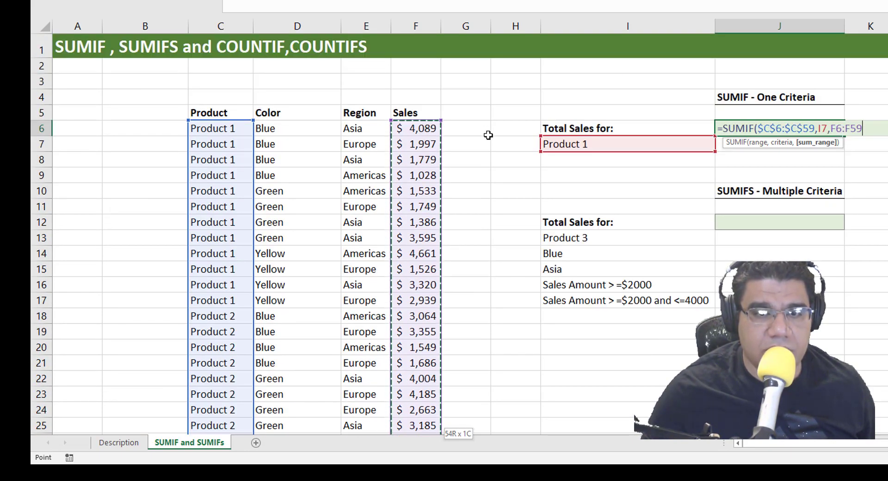
pyautogui.press('F4')
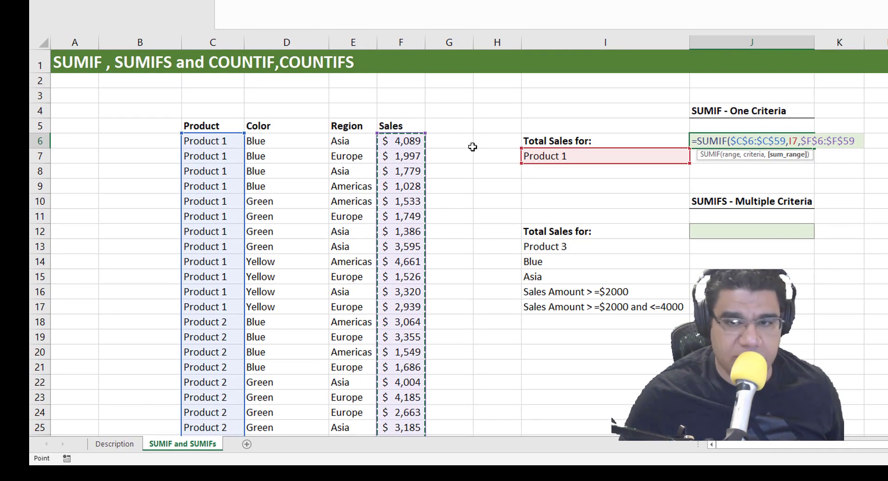
pyautogui.write(')')
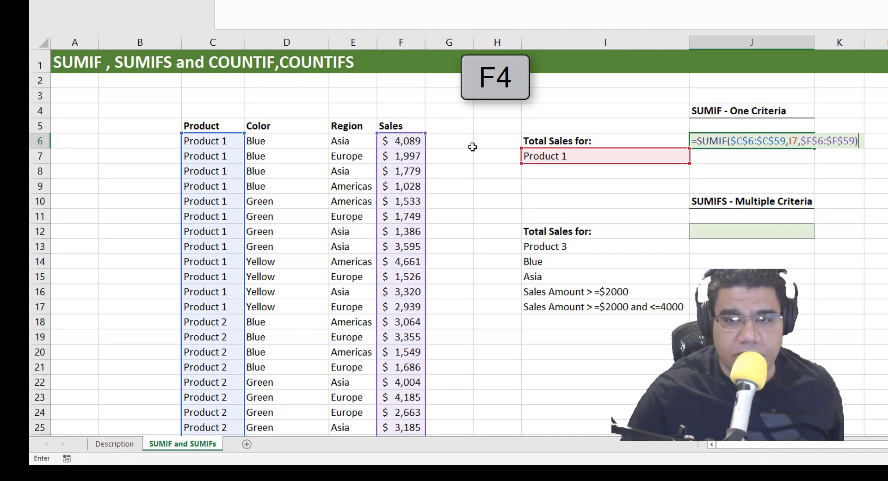
pyautogui.press('Return')
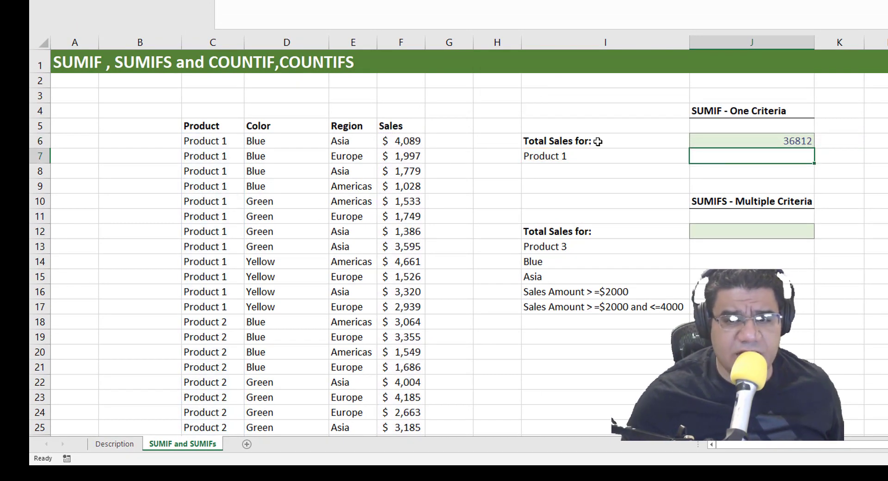
# - Format the SUMIF result in J6 as dollar accounting with no decimal places
pyautogui.click(803, 143)
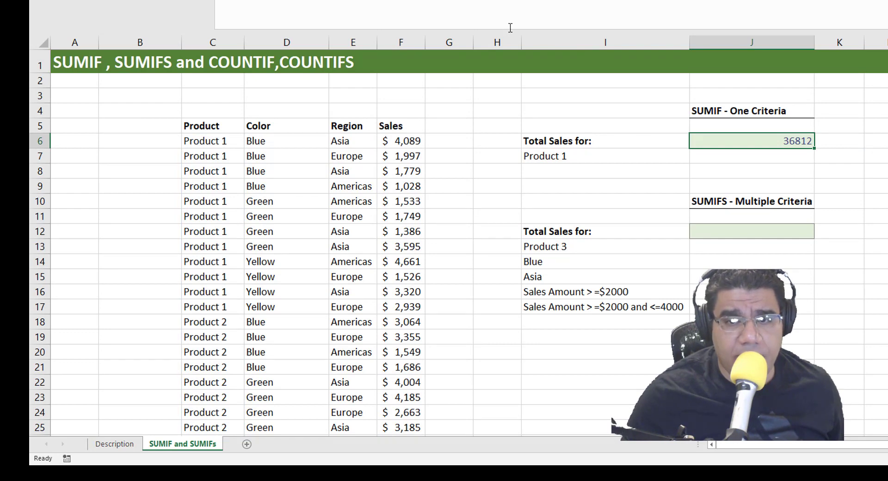
pyautogui.click(434, 1)
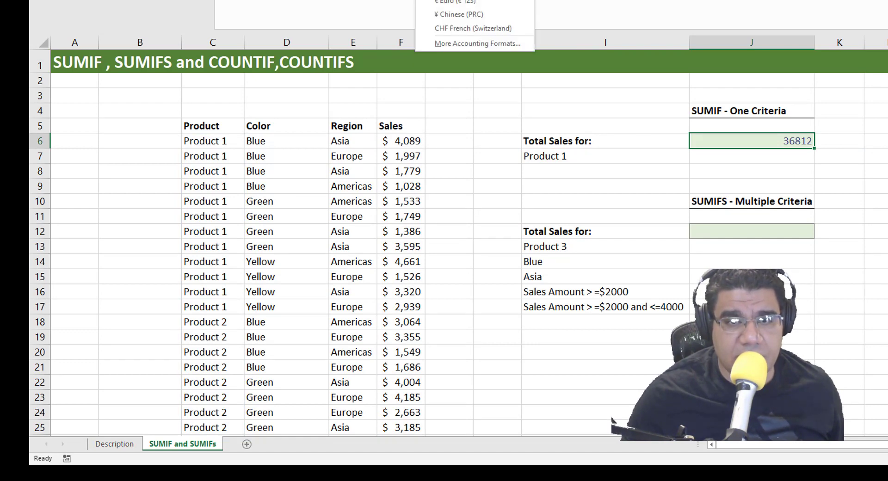
pyautogui.click(467, 0)
pyautogui.click(501, 0)
pyautogui.click(501, 0)
pyautogui.click(745, 158)
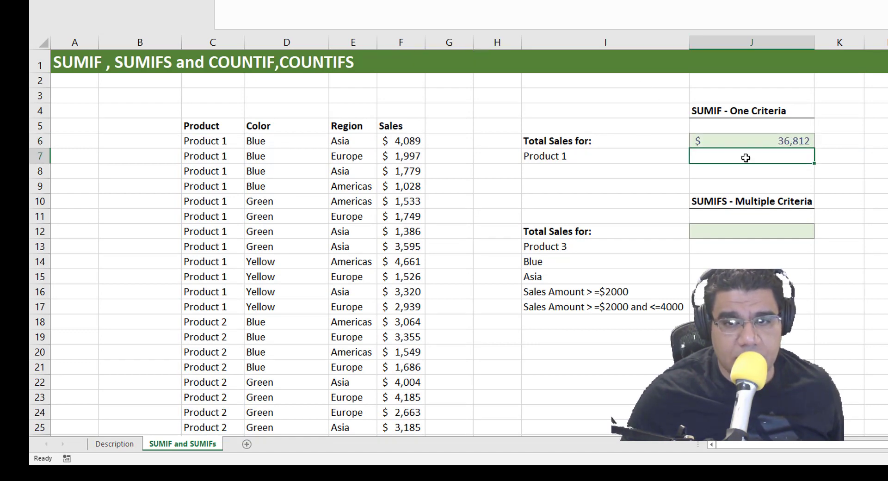
pyautogui.click(751, 141)
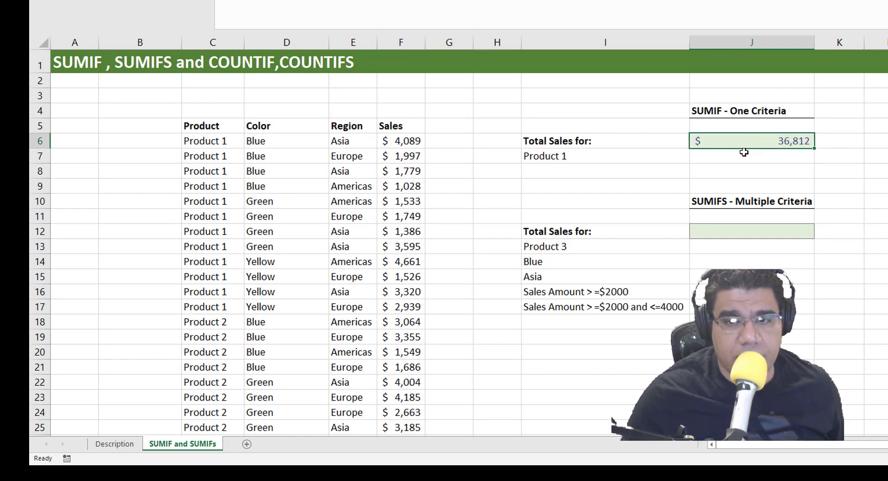
# - Filter the sales table to Product 1 and select the visible Sales values to check their sum
pyautogui.click(220, 127)
pyautogui.hotkey('ctrl', 'shift', 'l')
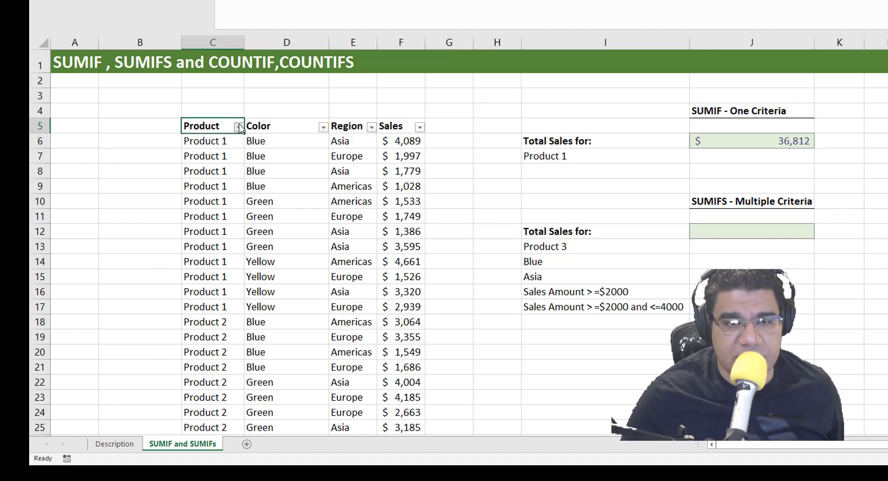
pyautogui.click(238, 126)
pyautogui.click(139, 241)
pyautogui.click(139, 251)
pyautogui.click(169, 348)
pyautogui.click(411, 140)
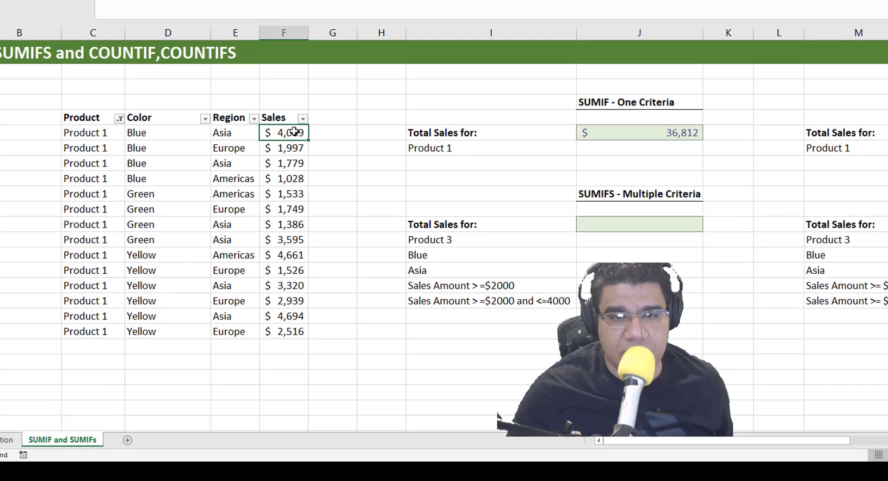
pyautogui.hotkey('ctrl', 'shift', 'Down')
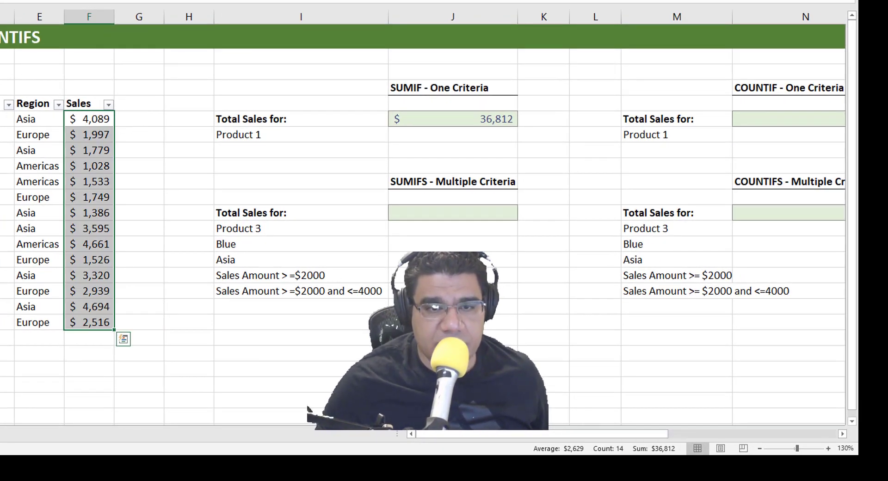
# - Clear the Product column's filter so the sales table shows every row
pyautogui.click(0, 105)
pyautogui.click(0, 185)
pyautogui.click(426, 123)
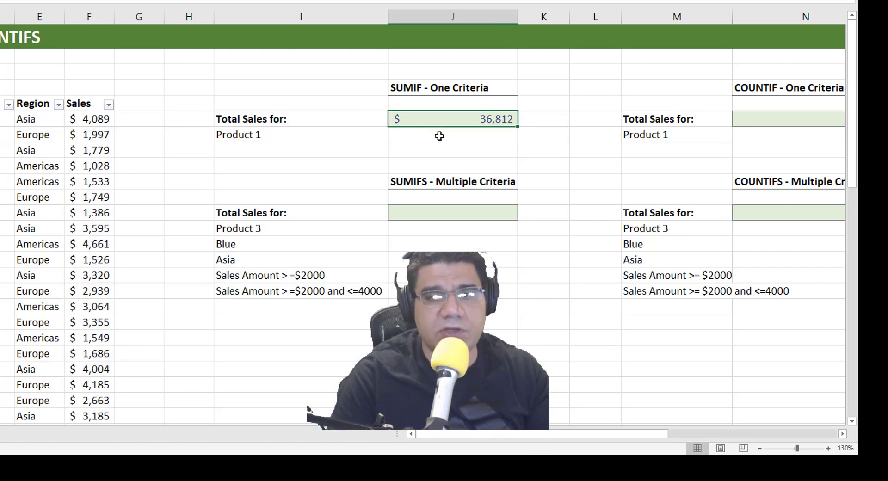
# - Start a SUMIFS formula in J12 with the Sales values $F$6:$F$59 as the absolute sum range
pyautogui.click(441, 212)
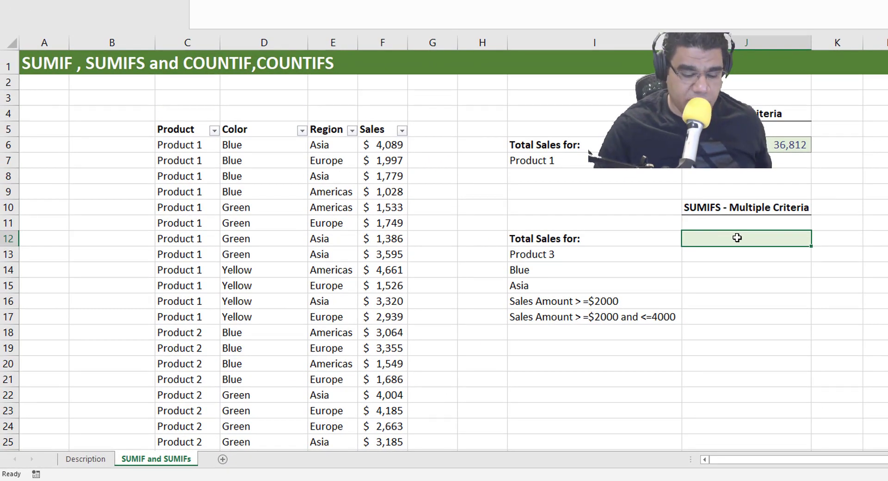
pyautogui.write('=sumifs(')
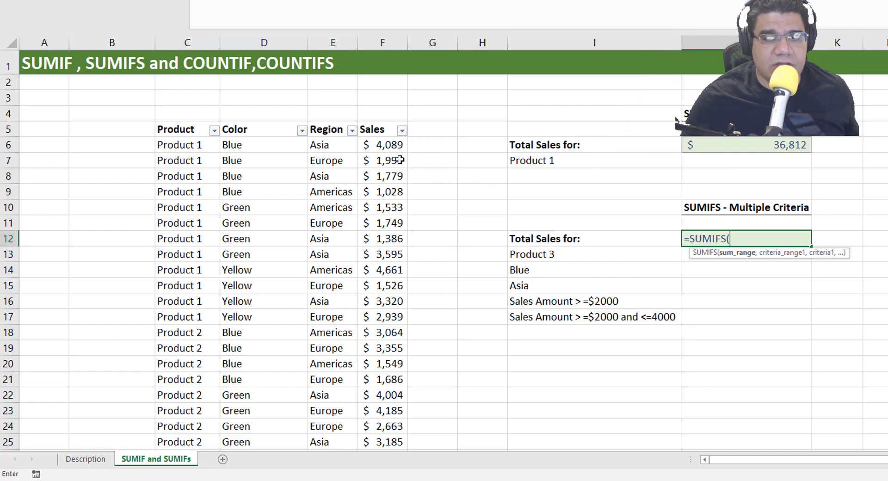
pyautogui.click(390, 146)
pyautogui.hotkey('ctrl', 'shift', 'Down')
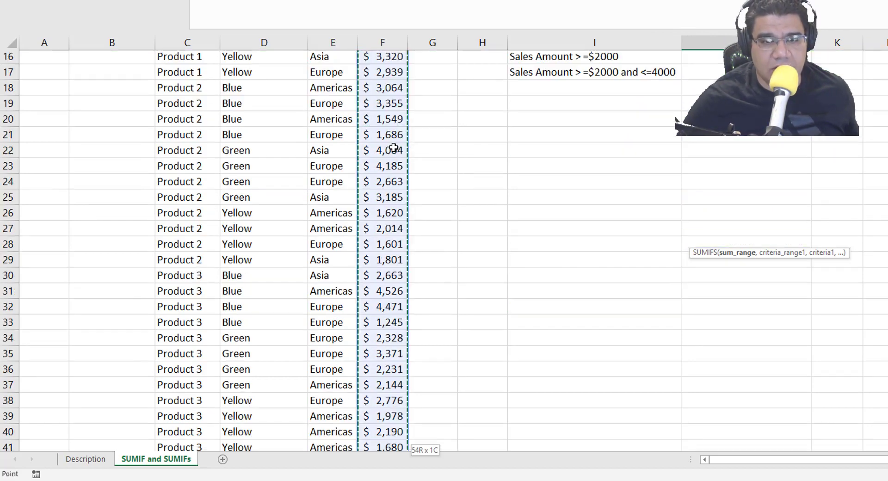
pyautogui.scroll(8, 492, 182)
pyautogui.scroll(3, 491, 182)
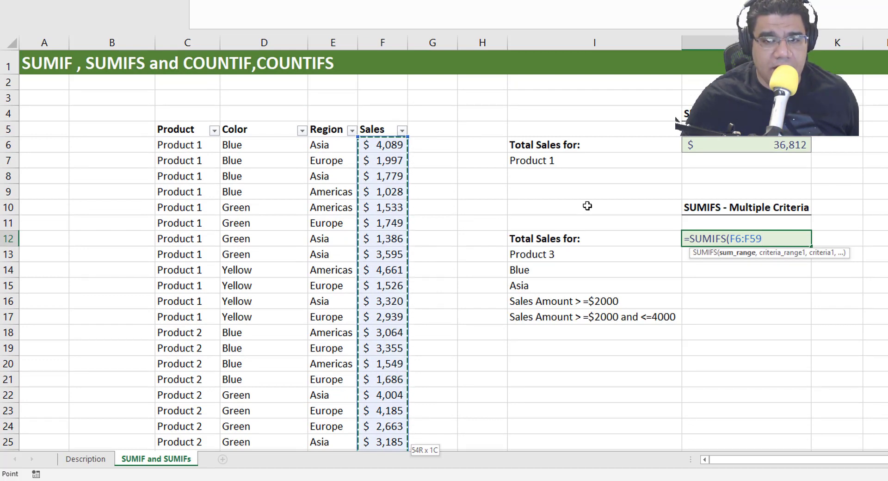
pyautogui.press('F4')
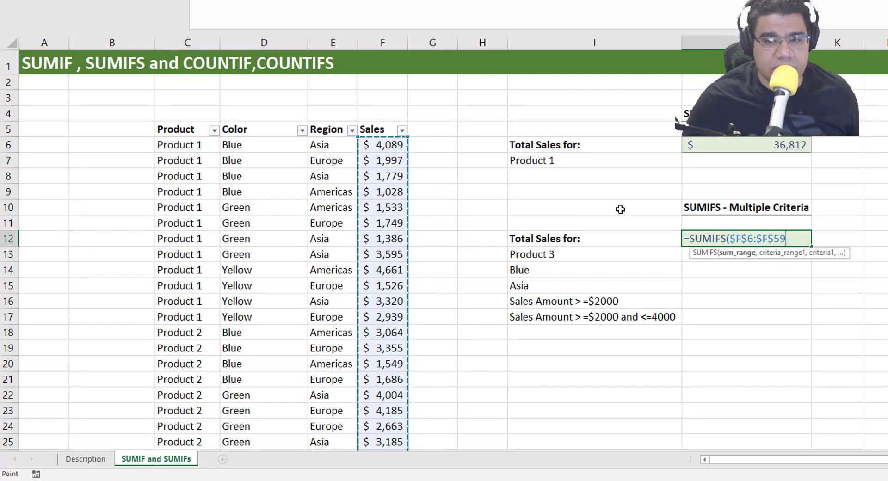
pyautogui.write(',')
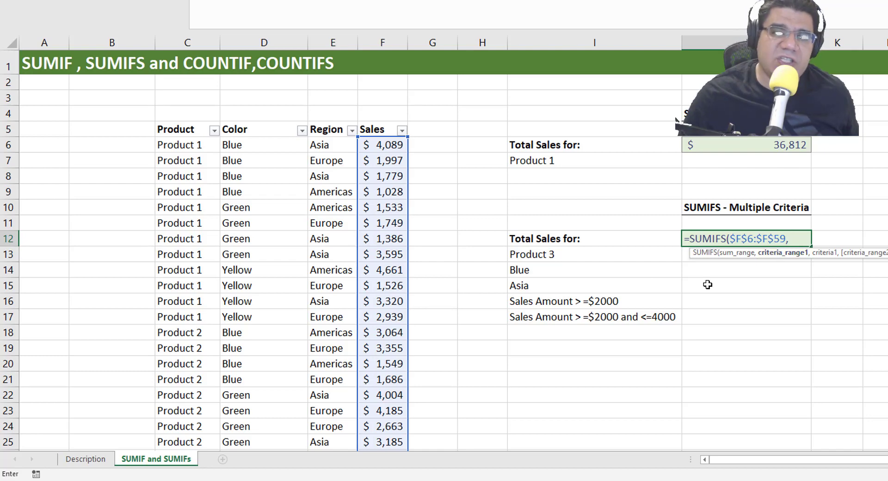
# - Add the Product column $C$6:$C$59 as the absolute first criteria range, with I13 as its criterion
pyautogui.click(183, 147)
pyautogui.hotkey('ctrl', 'shift', 'Down')
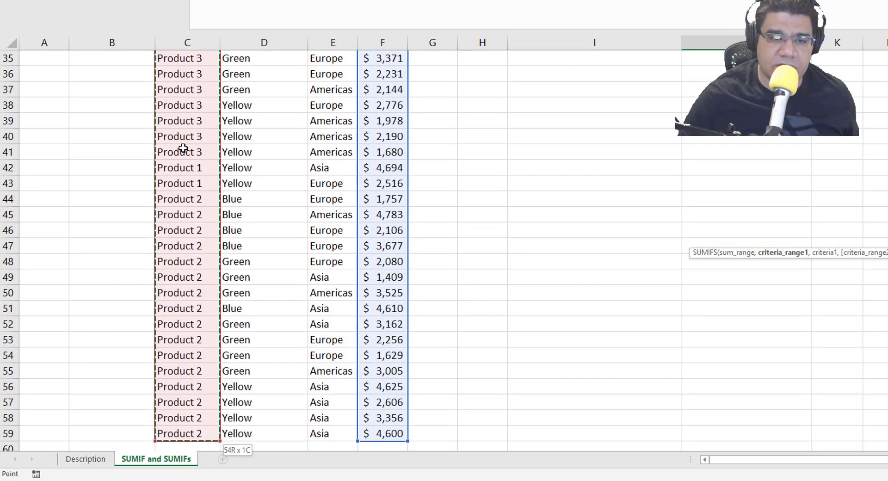
pyautogui.scroll(11, 626, 216)
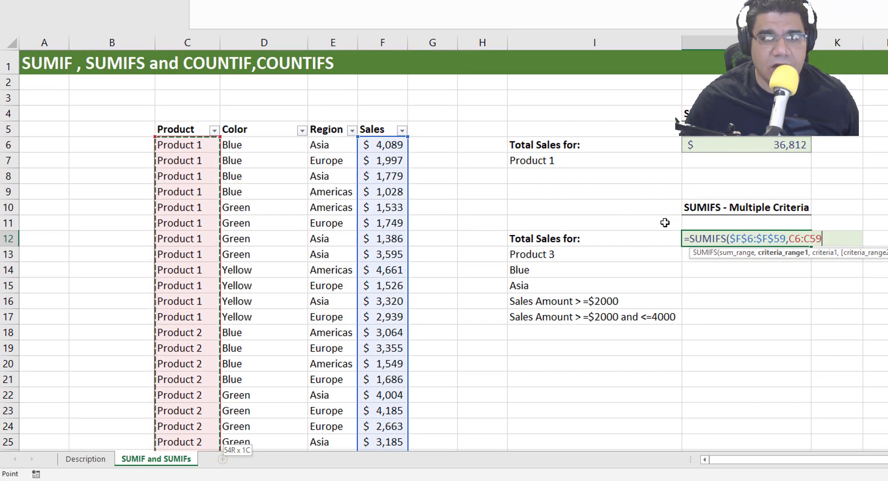
pyautogui.press('F4')
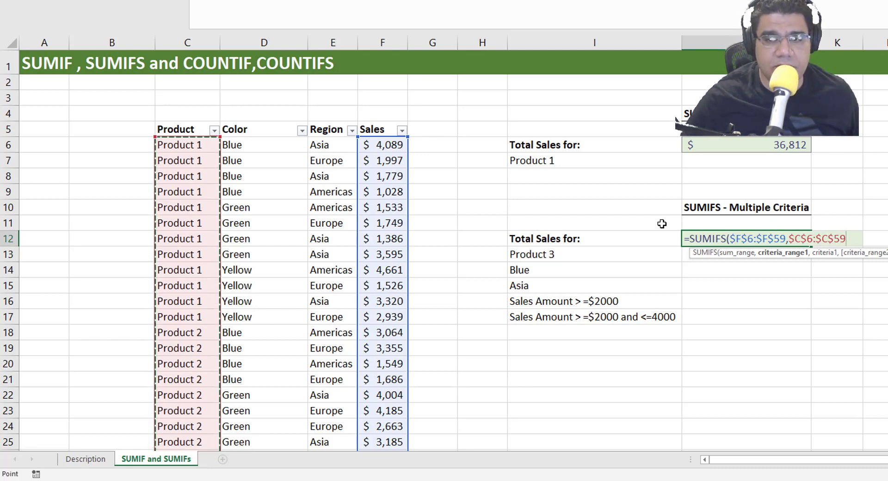
pyautogui.write(',')
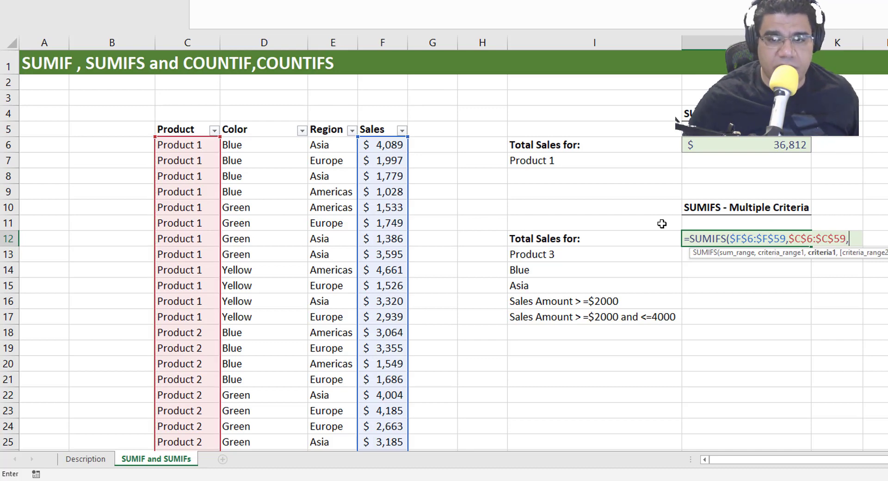
pyautogui.click(611, 255)
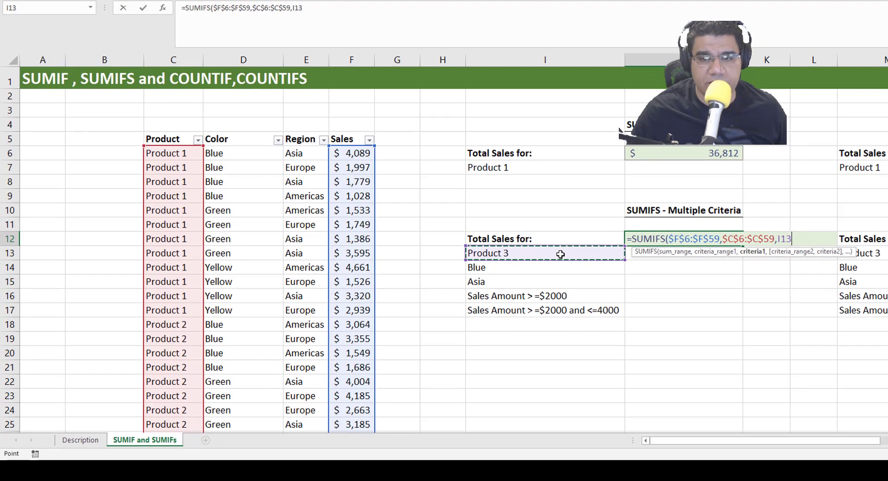
pyautogui.write(',')
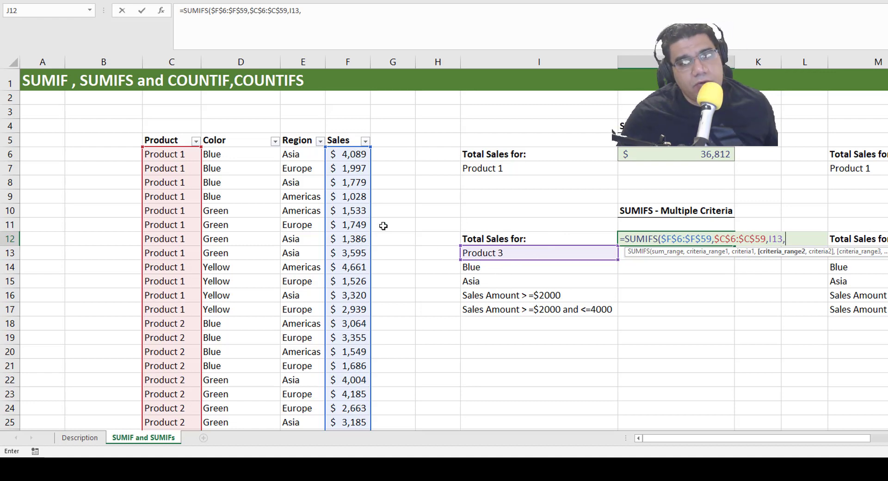
# - Complete the SUMIFS formula with the Color column $D$6:$D$59 as the absolute second criteria range and I14 as its criterion
pyautogui.click(230, 156)
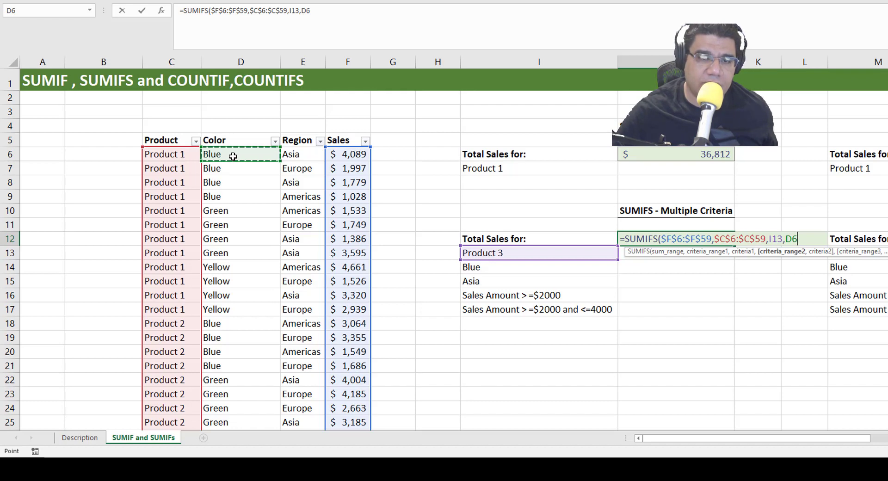
pyautogui.hotkey('ctrl', 'shift', 'Down')
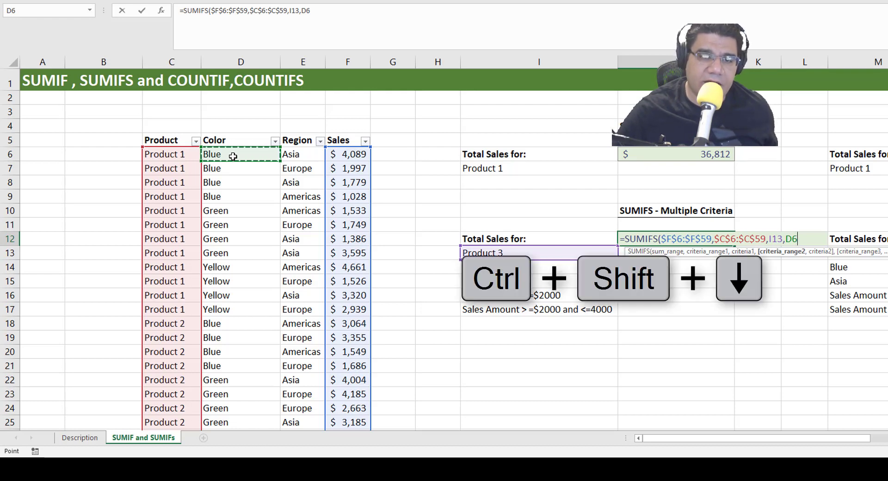
pyautogui.scroll(5, 567, 223)
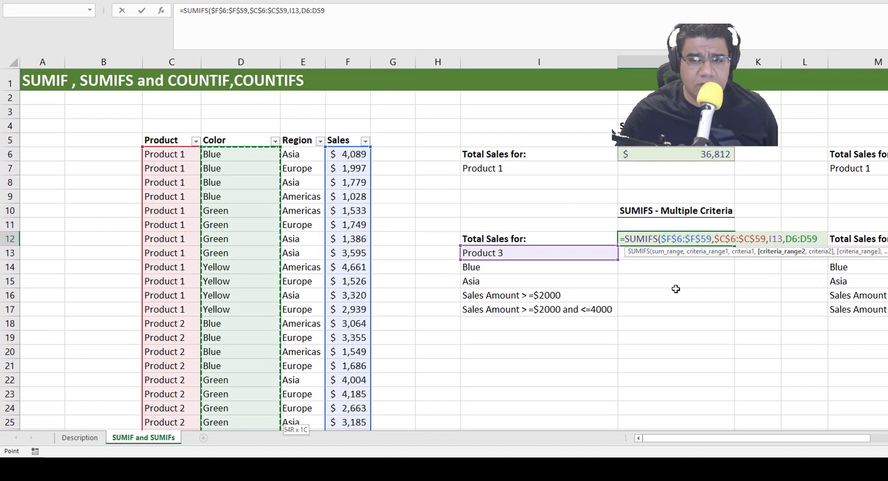
pyautogui.press('F4')
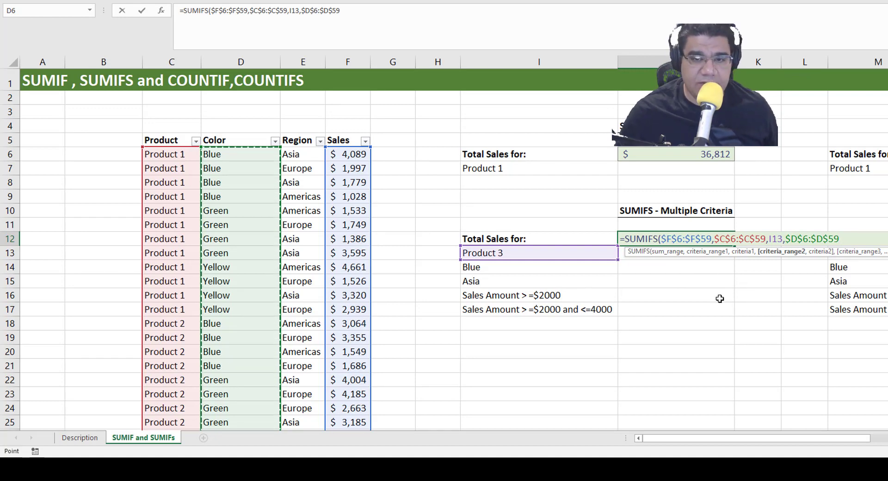
pyautogui.write(',')
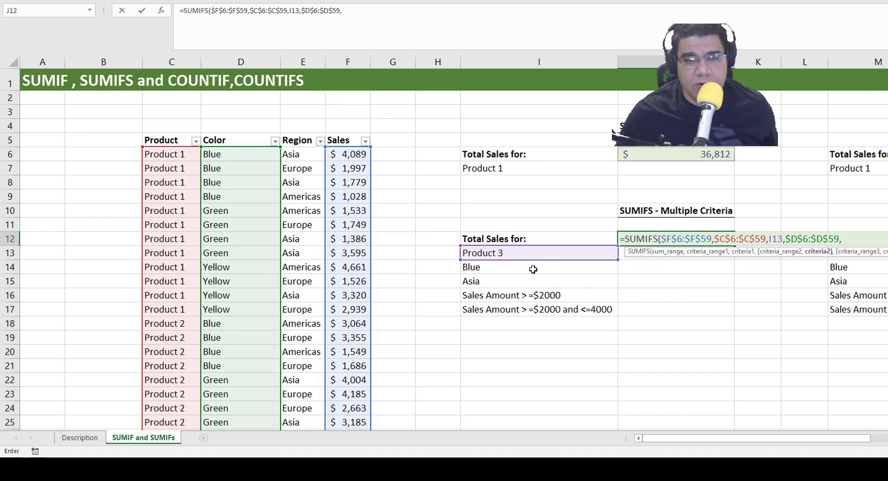
pyautogui.click(536, 268)
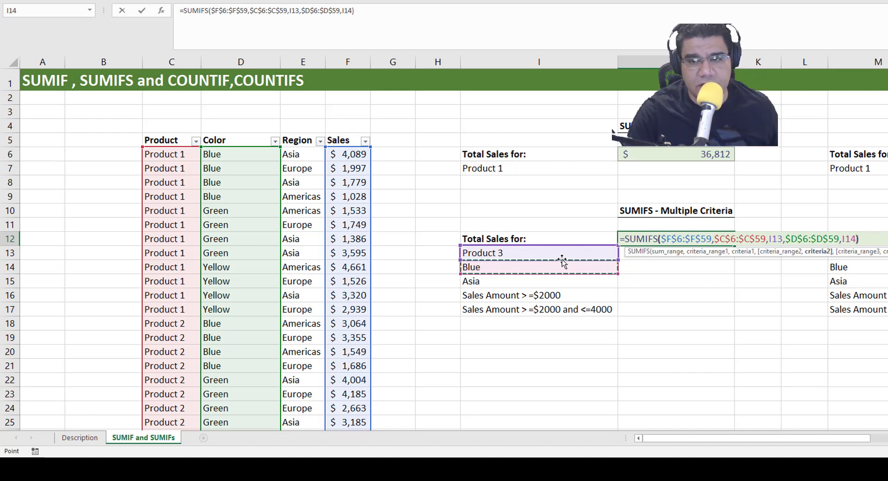
pyautogui.write(')')
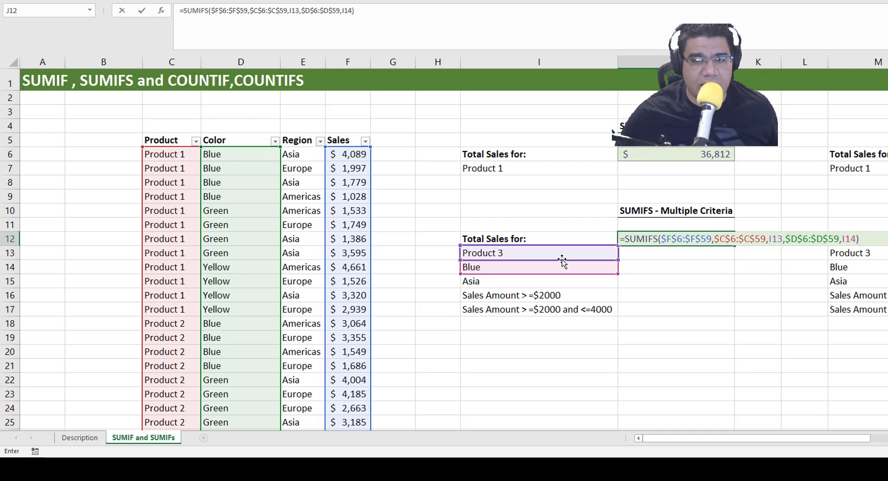
pyautogui.press('Return')
# - Format the SUMIFS result in J12 as dollar accounting with no decimal places
pyautogui.click(710, 237)
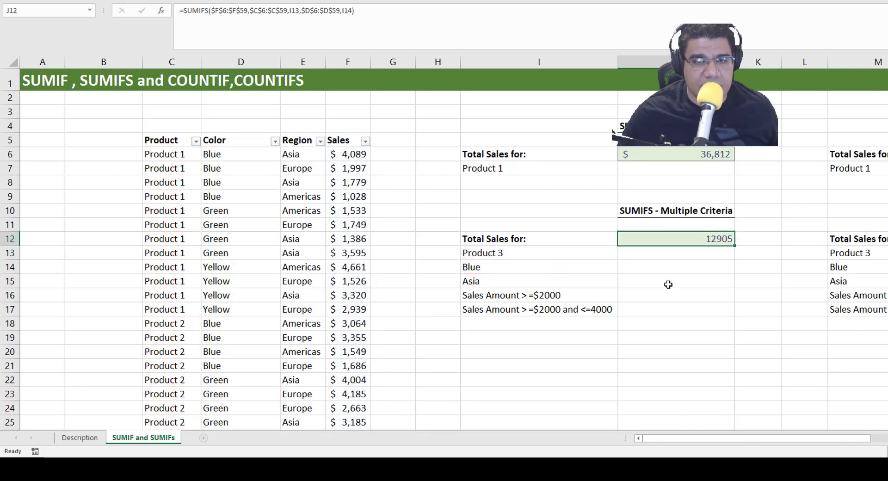
pyautogui.click(376, 0)
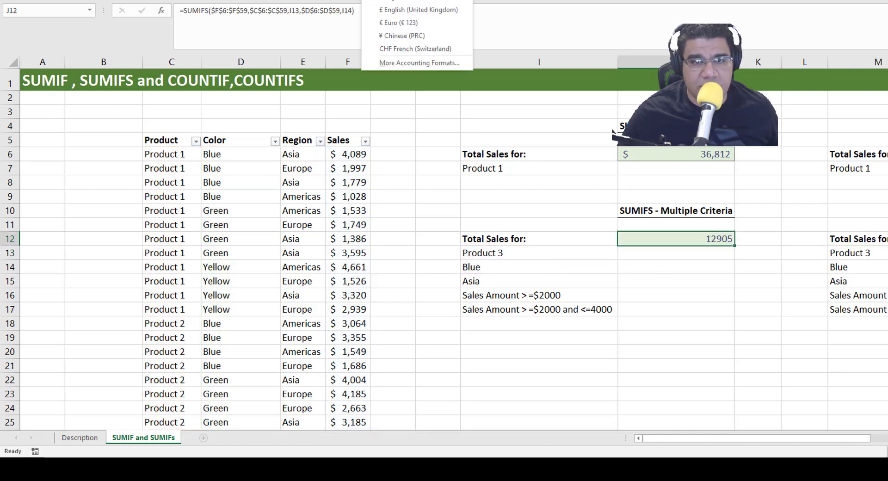
pyautogui.click(393, 1)
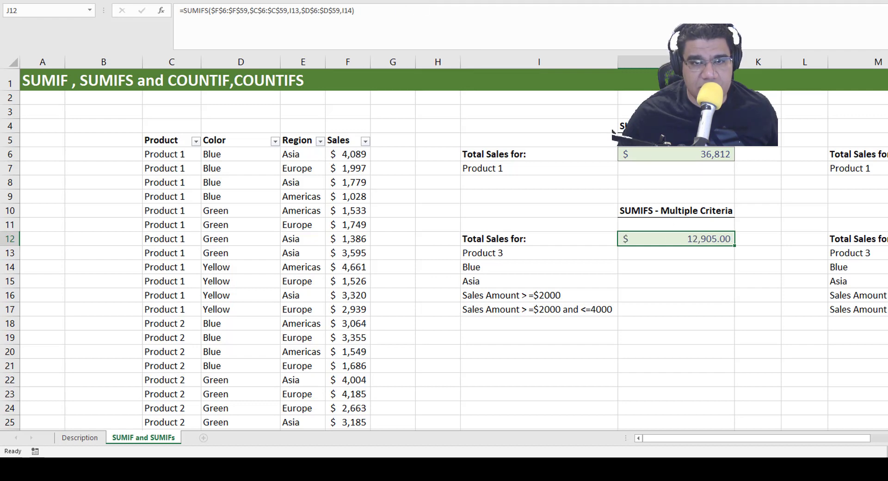
pyautogui.click(435, 1)
pyautogui.click(434, 0)
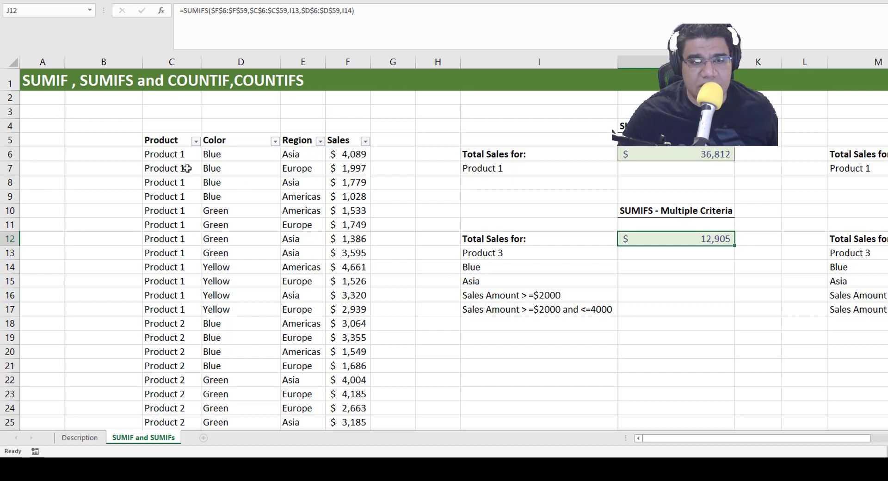
# - Filter the Product column of the sales table to Product 3 only
pyautogui.click(196, 142)
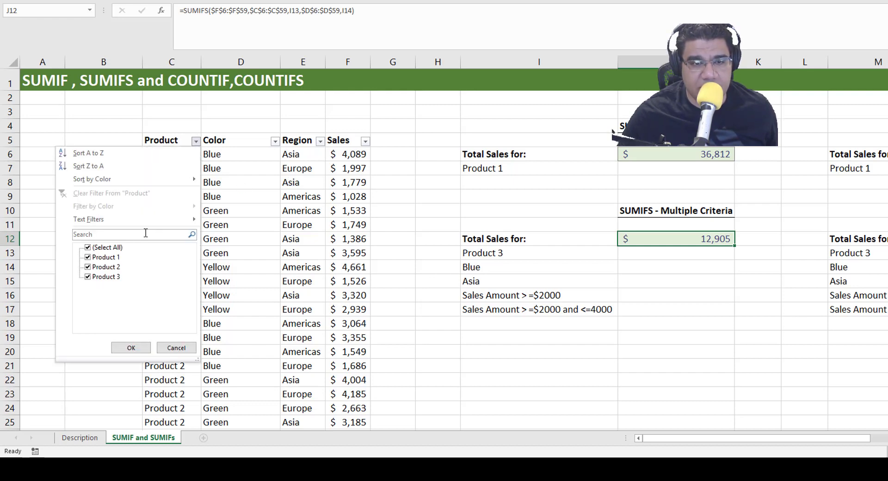
pyautogui.click(104, 247)
pyautogui.click(104, 276)
pyautogui.click(131, 348)
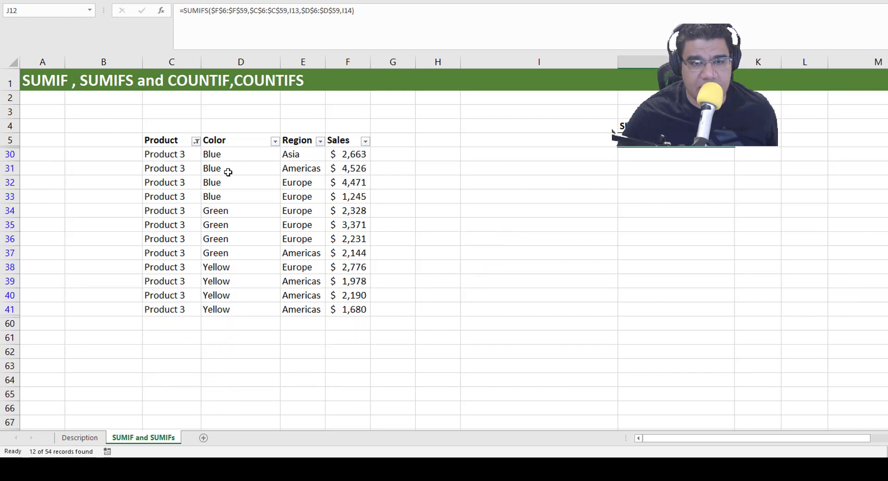
# - Filter the Color column to Blue and select the visible Sales values to check their sum
pyautogui.click(276, 141)
pyautogui.click(185, 248)
pyautogui.click(178, 258)
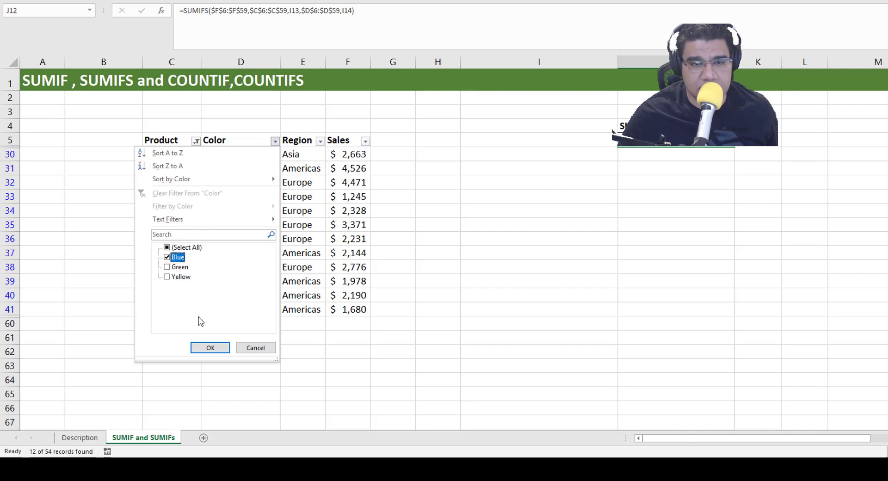
pyautogui.click(210, 347)
pyautogui.click(317, 172)
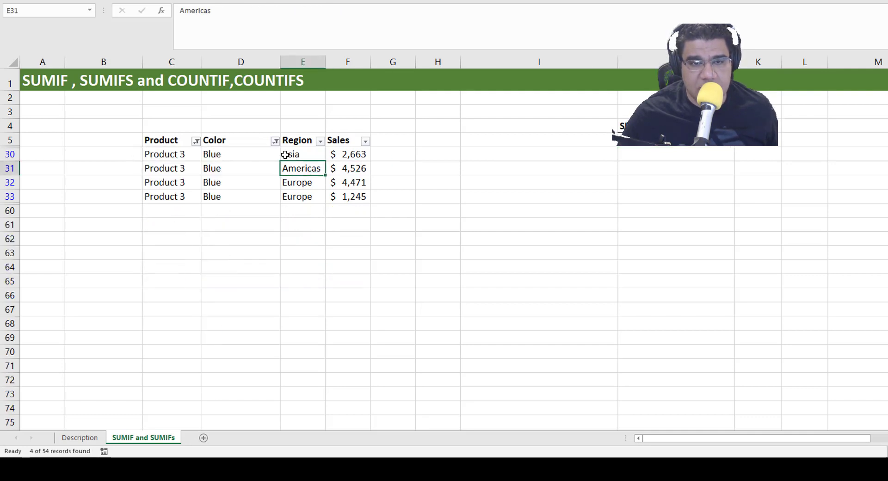
pyautogui.moveTo(357, 152); pyautogui.dragTo(355, 196)
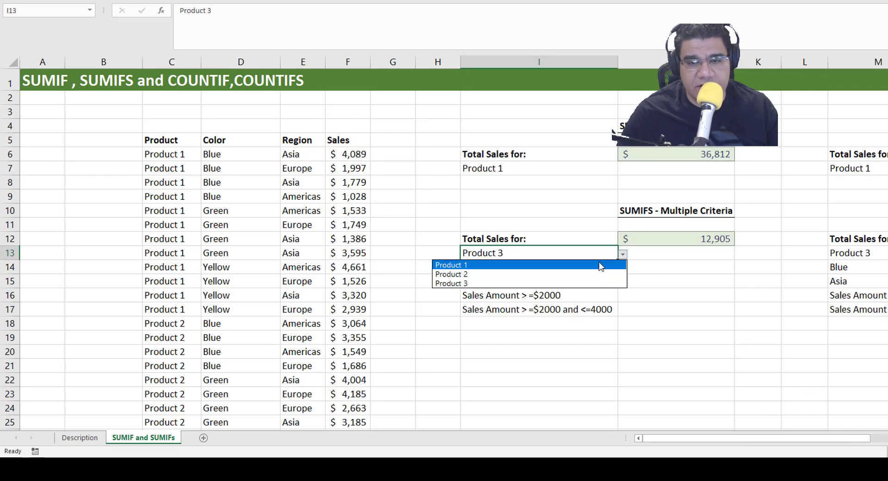
# - Set the SUMIFS product criterion in I13 to Product 1 and check the total in J12
pyautogui.click(600, 265)
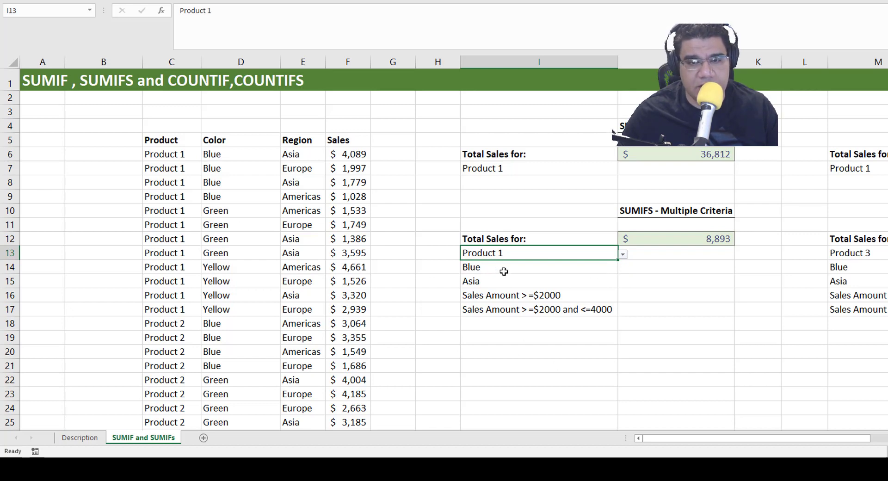
pyautogui.click(675, 239)
pyautogui.click(541, 254)
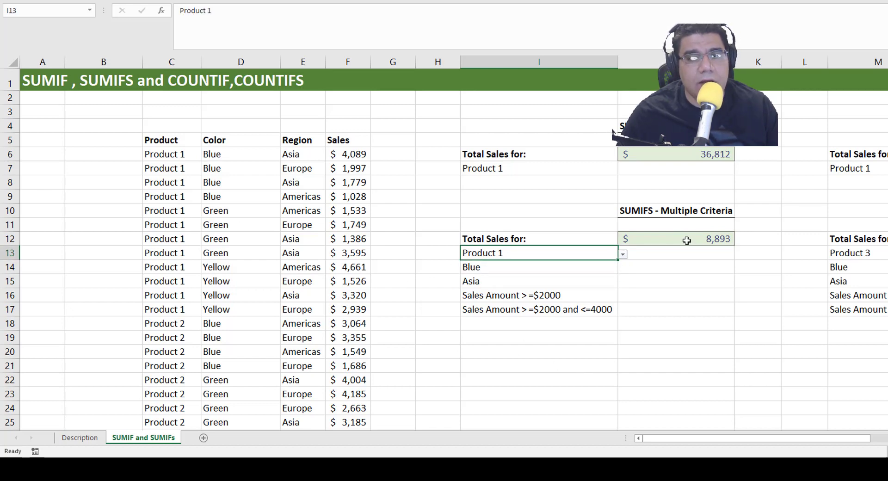
# - Extend the SUMIFS formula in J12 with the region range E6:E59 and the criterion in I15
pyautogui.click(703, 238)
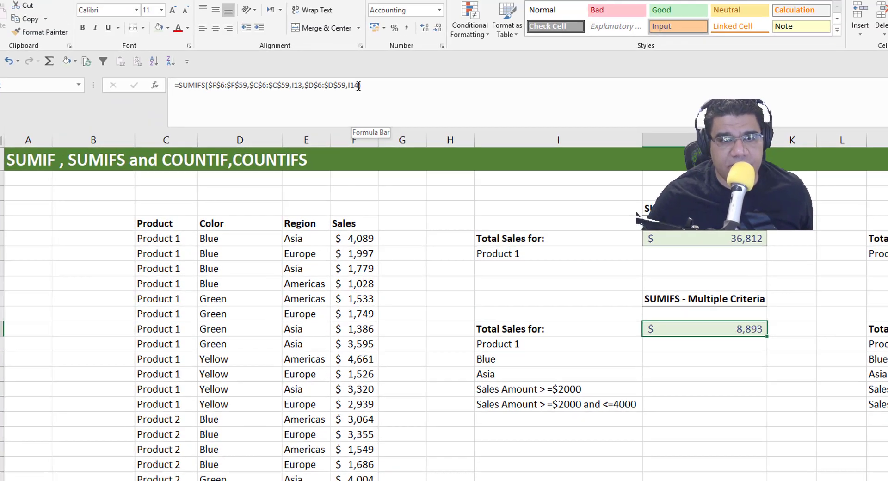
pyautogui.click(352, 11)
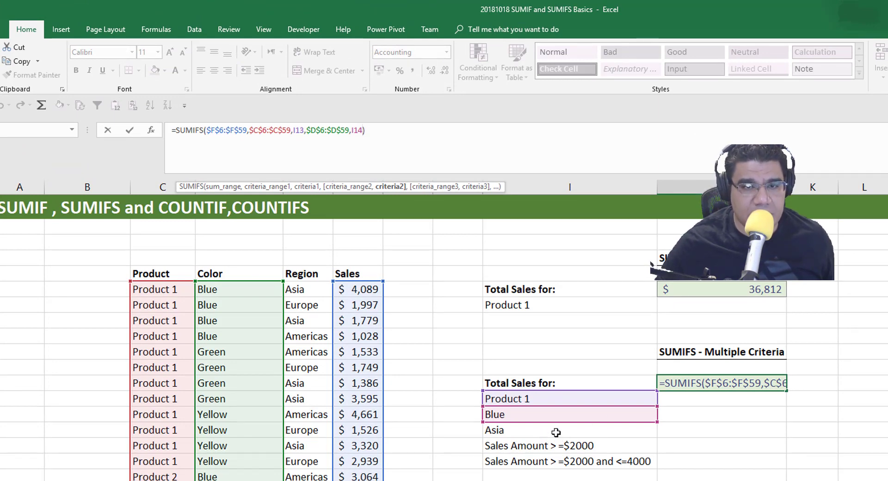
pyautogui.write(',')
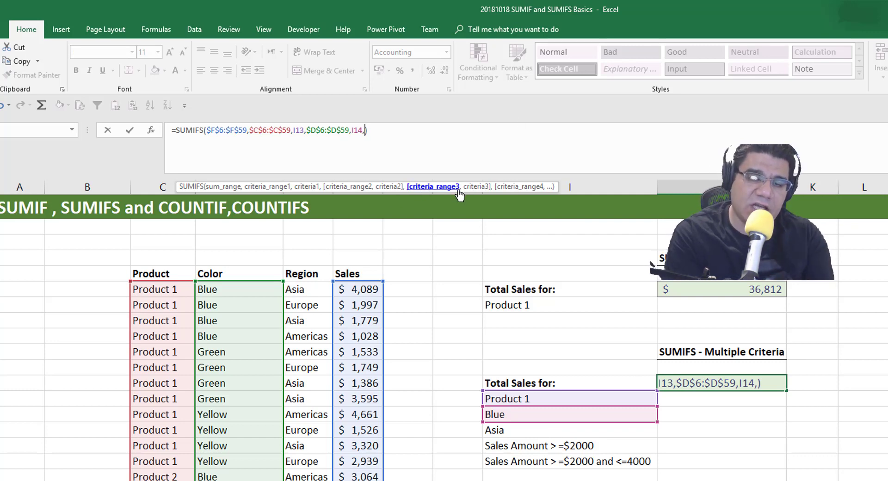
pyautogui.click(315, 286)
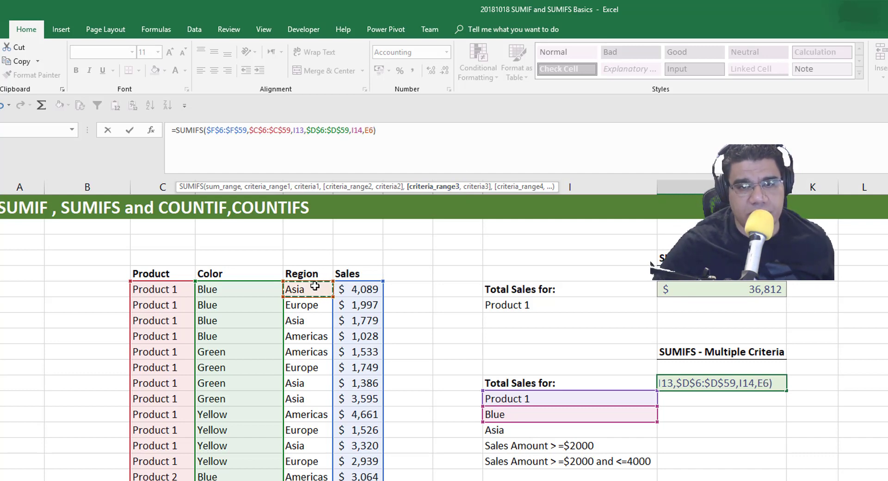
pyautogui.hotkey('ctrl', 'shift', 'Down')
pyautogui.hotkey('ctrl', 'BackSpace')
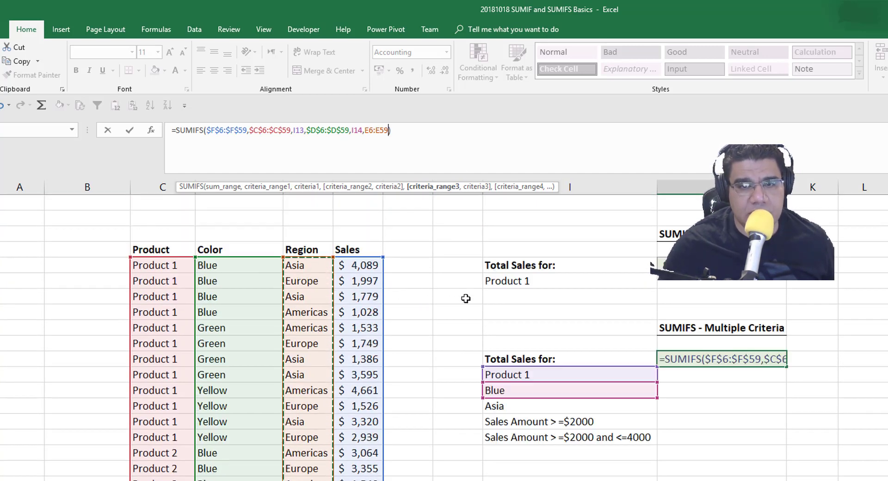
pyautogui.write(',')
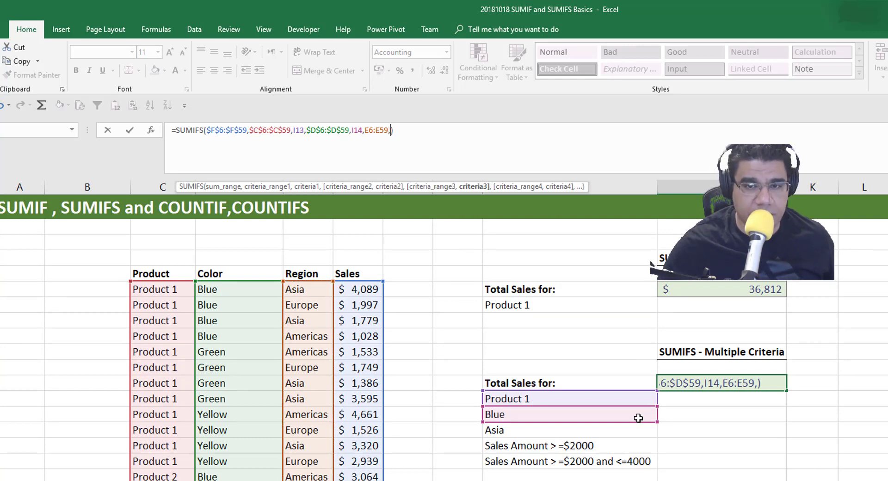
pyautogui.click(534, 431)
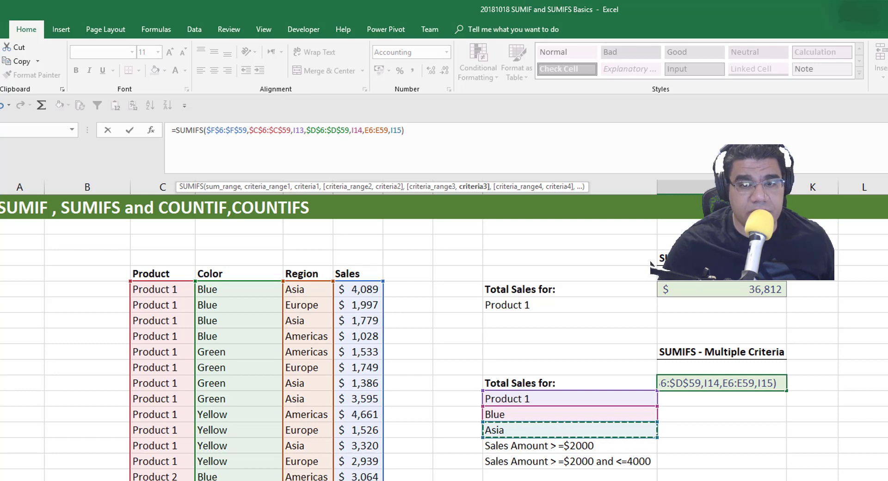
pyautogui.press('Return')
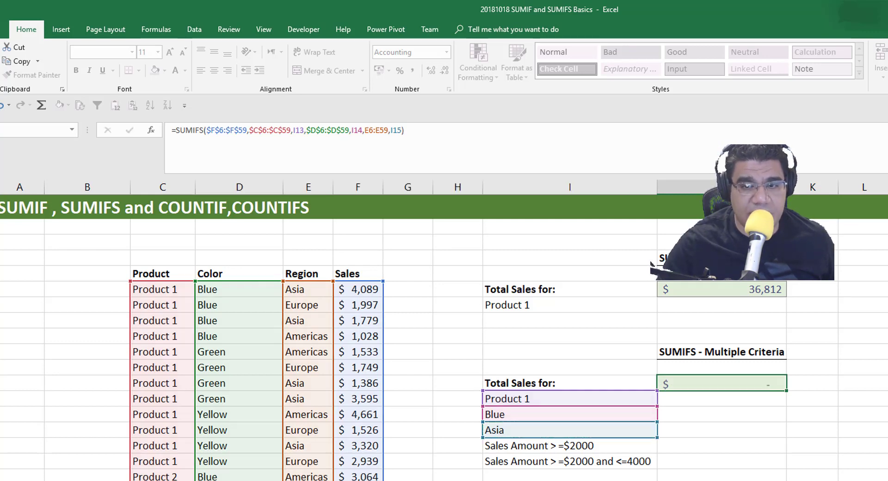
pyautogui.click(710, 375)
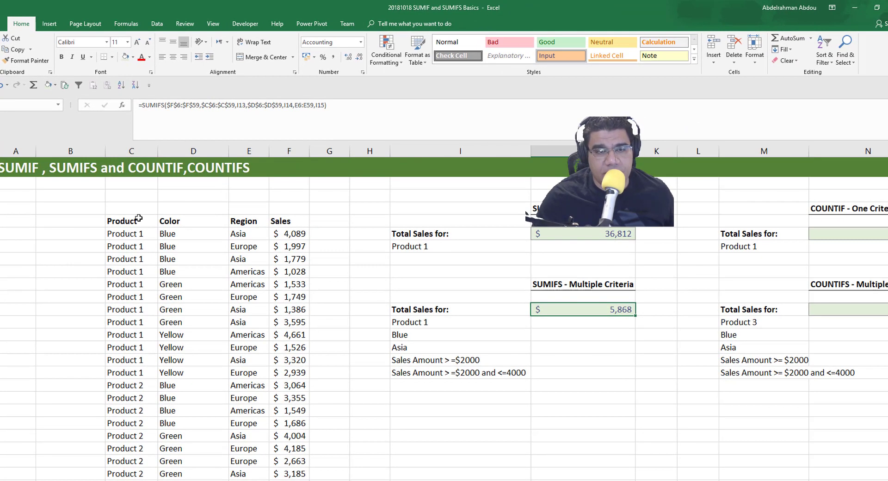
# - Turn on filtering for the sales table and filter the Product column for Product 1 to check the SUMIFS total
pyautogui.click(141, 240)
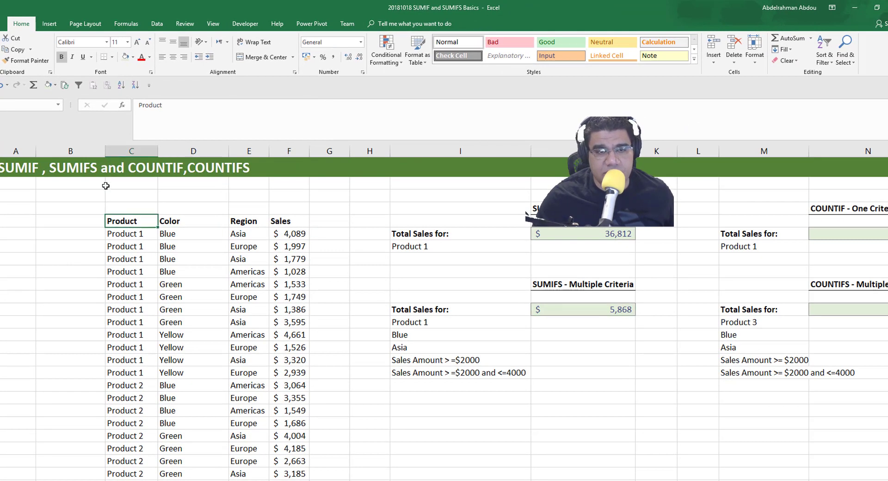
pyautogui.click(77, 88)
pyautogui.click(153, 222)
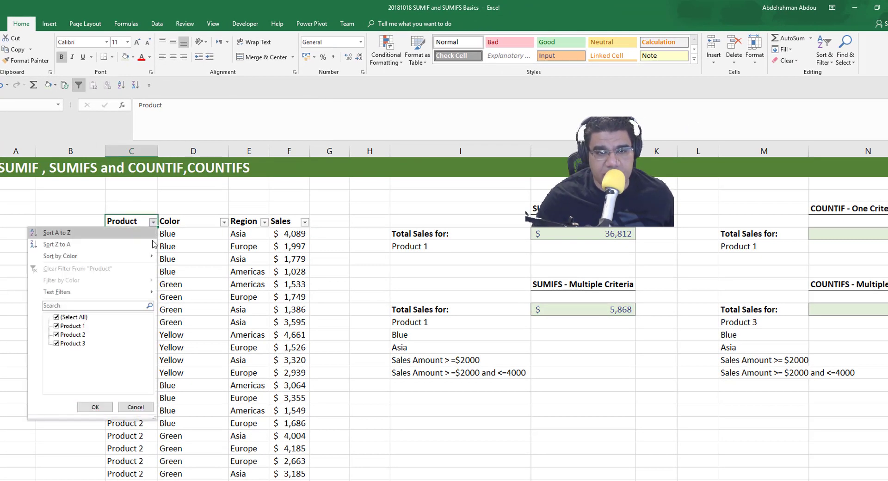
pyautogui.click(75, 327)
pyautogui.click(75, 318)
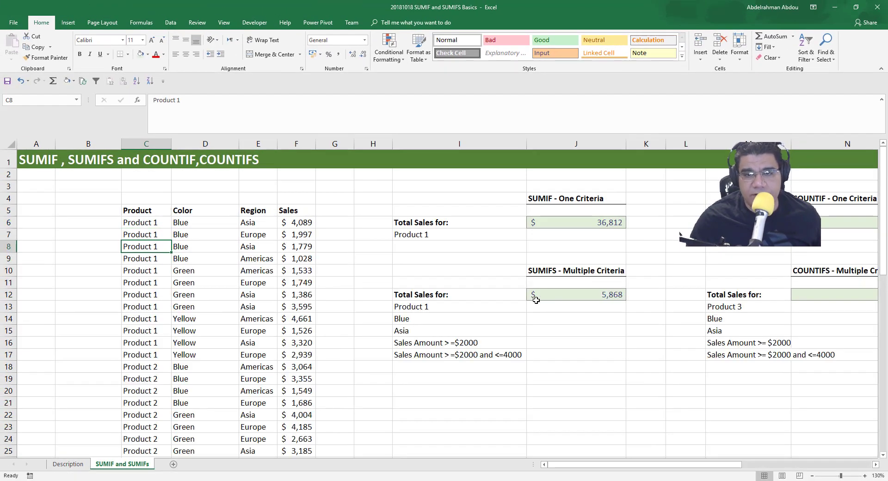
pyautogui.click(554, 296)
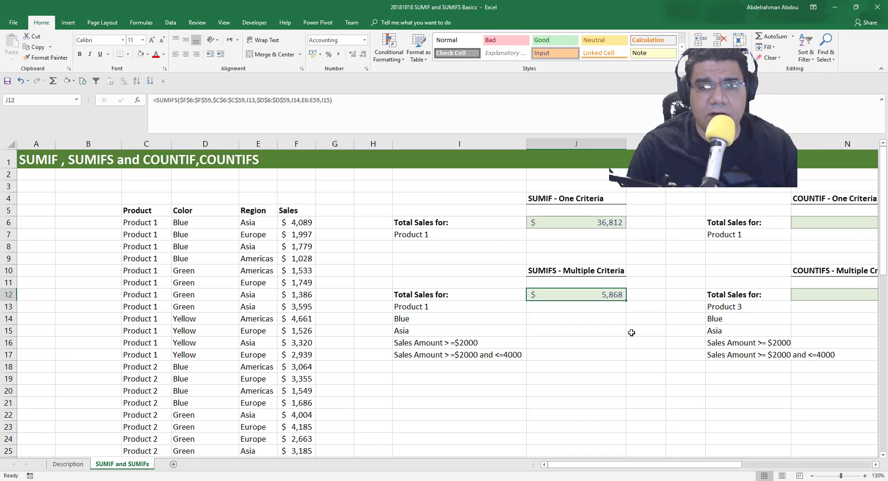
pyautogui.click(610, 343)
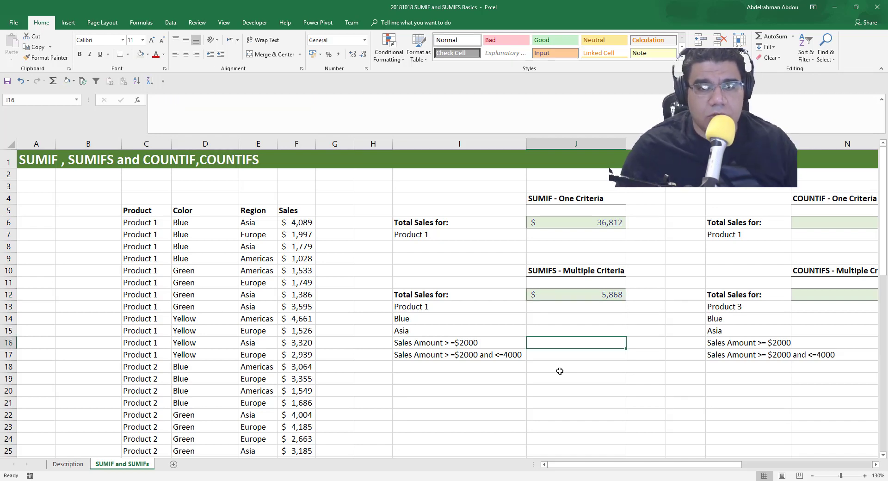
pyautogui.click(579, 310)
pyautogui.press('Up')
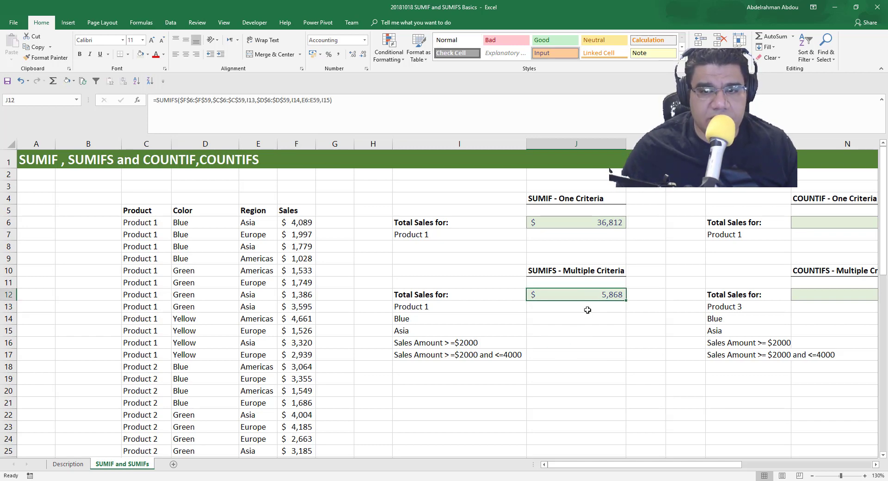
# - Start a SUMIFS formula in J16 with the absolute range $F$6:$F$59 as the sum range
pyautogui.press('Down')
pyautogui.press('Down')
pyautogui.press('Down')
pyautogui.press('Down')
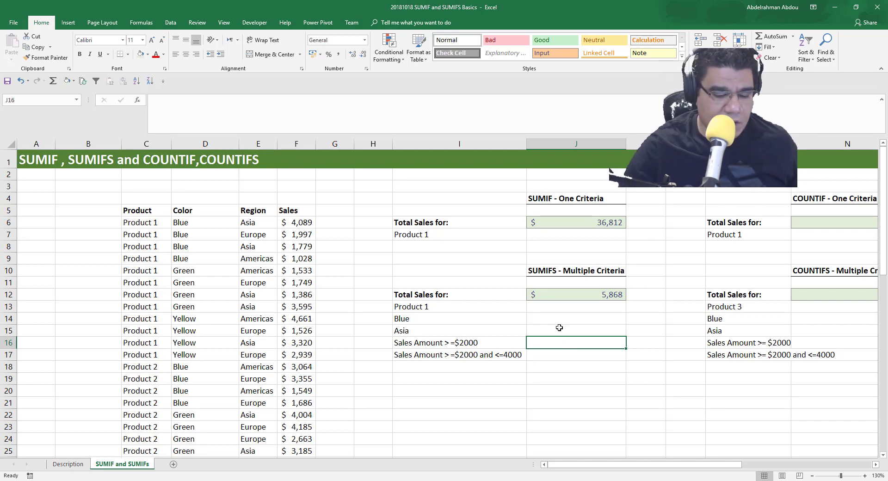
pyautogui.write('=sumifs')
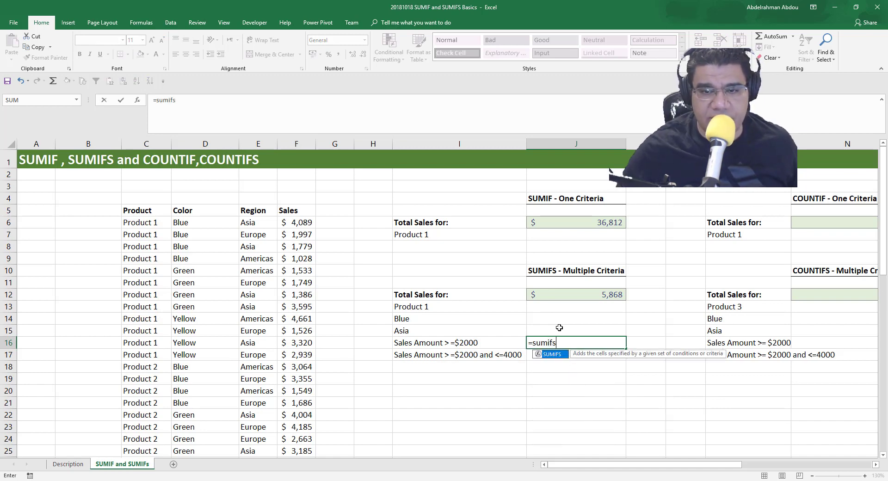
pyautogui.press('Tab')
pyautogui.click(296, 224)
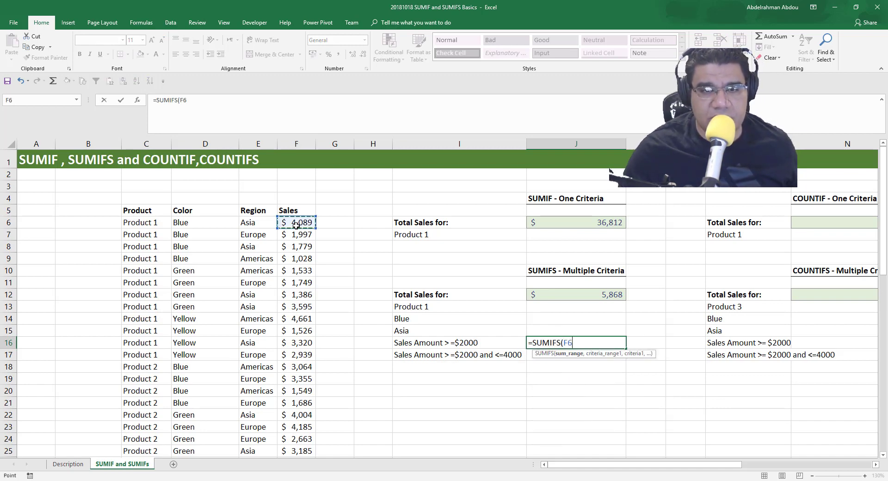
pyautogui.hotkey('ctrl', 'shift', 'Down')
pyautogui.scroll(10, 295, 227)
pyautogui.press('F4')
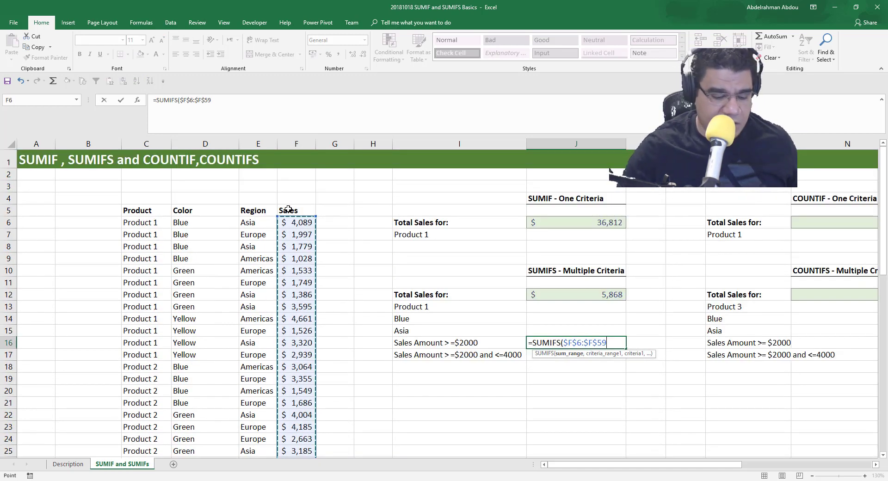
pyautogui.write(',')
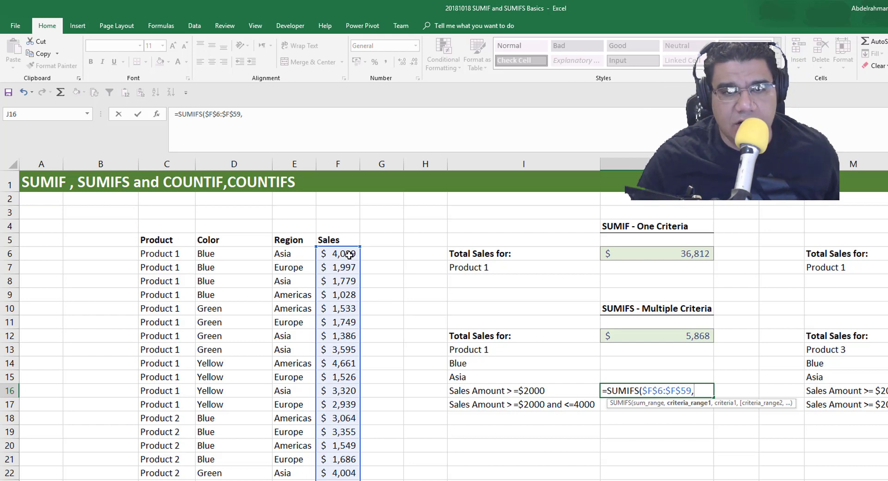
# - Add $F$6:$F$59 as the first criteria range of the J16 formula, with >2000 as its criterion
pyautogui.click(345, 255)
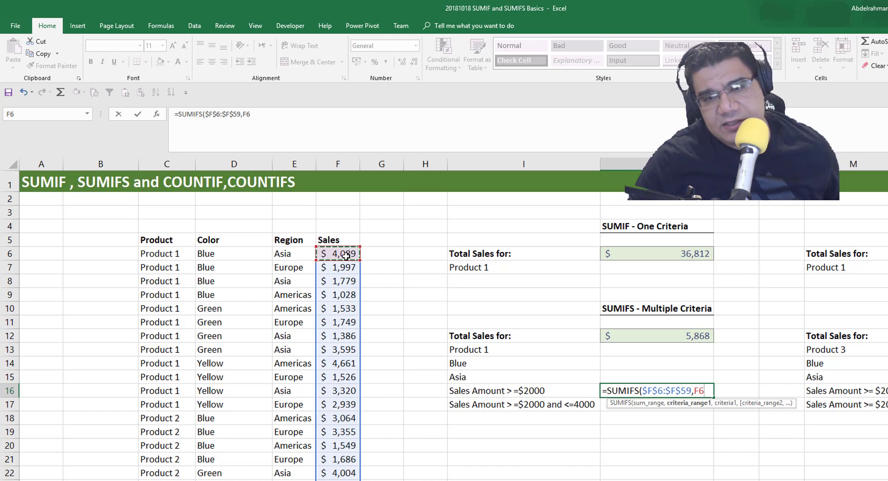
pyautogui.hotkey('ctrl', 'shift', 'Down')
pyautogui.scroll(11, 402, 333)
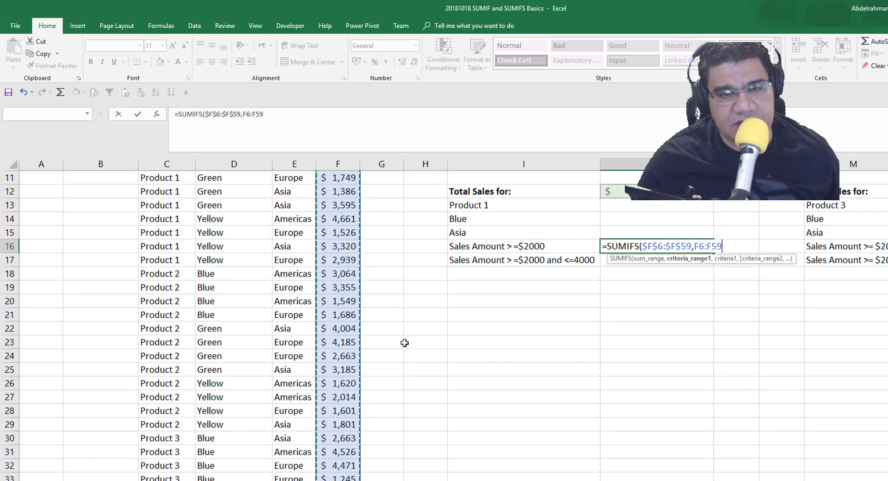
pyautogui.press('F4')
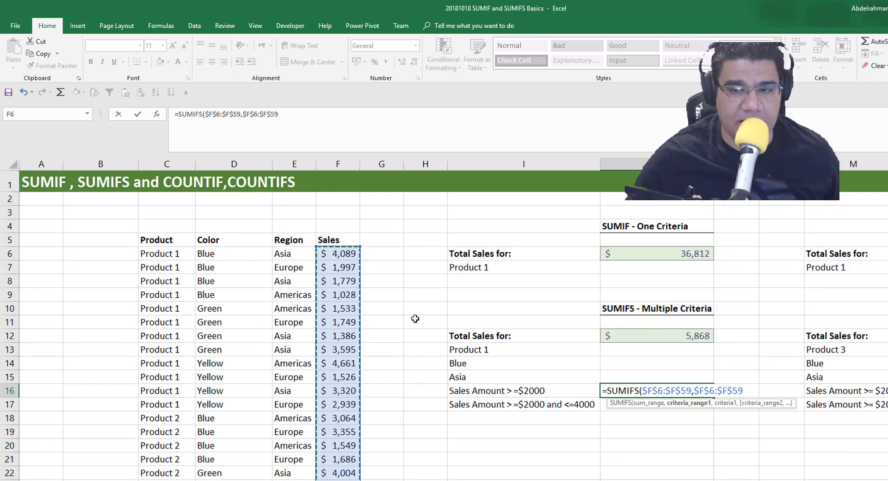
pyautogui.write(',>2000')
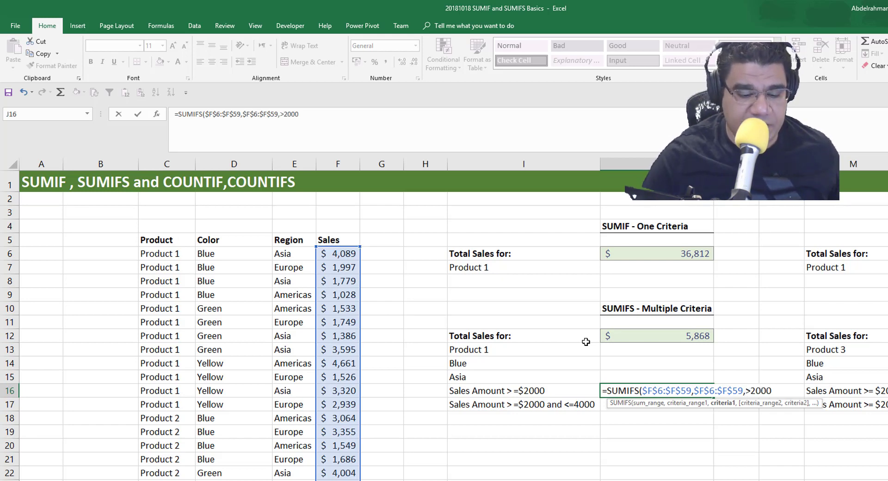
# - Enclose the J16 criterion in quotation marks, change it to ">=2000" and complete the formula
pyautogui.click(311, 119)
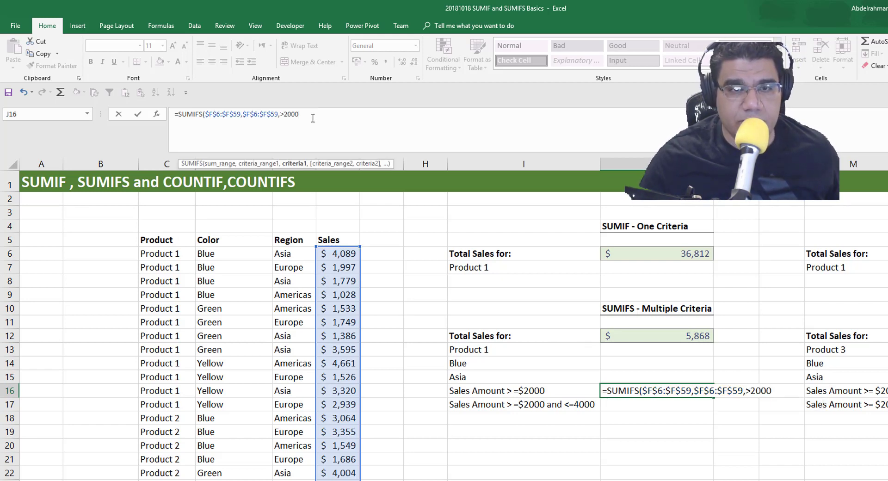
pyautogui.click(281, 114)
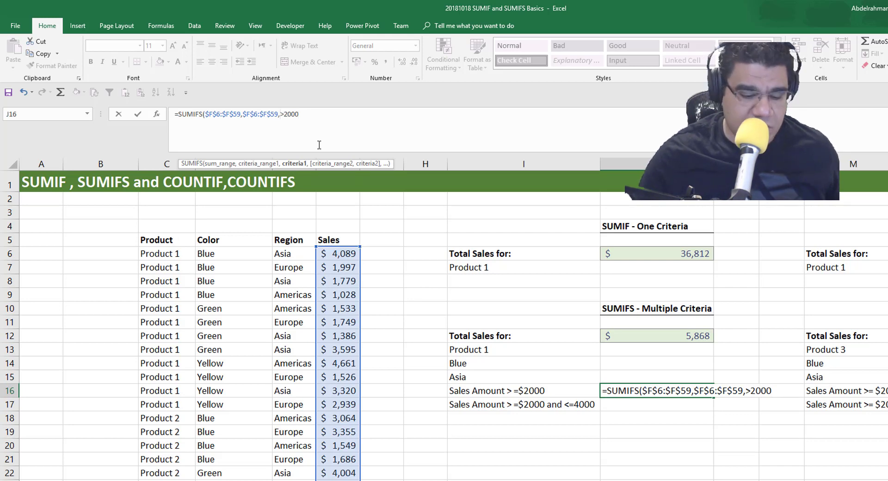
pyautogui.write('"')
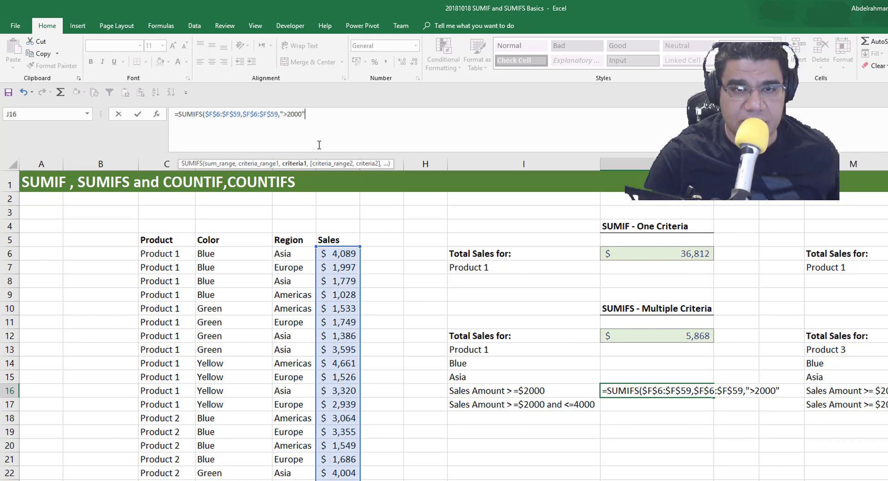
pyautogui.write(')')
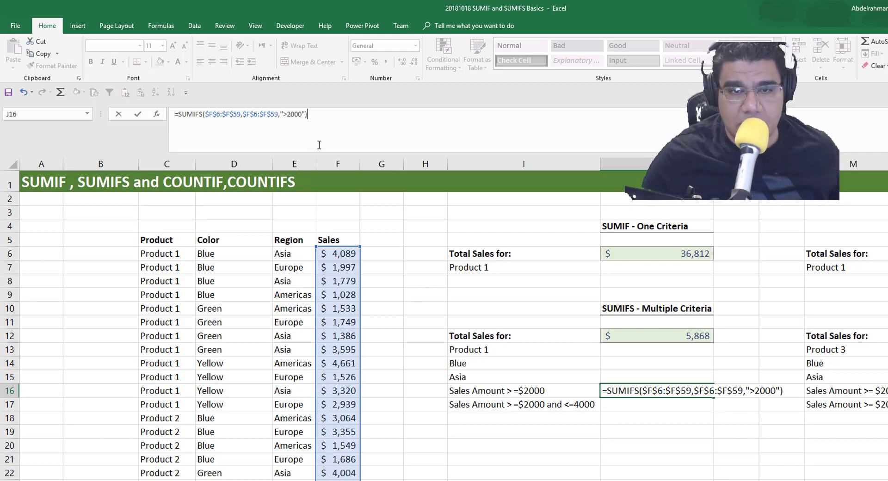
pyautogui.click(285, 115)
pyautogui.write('=')
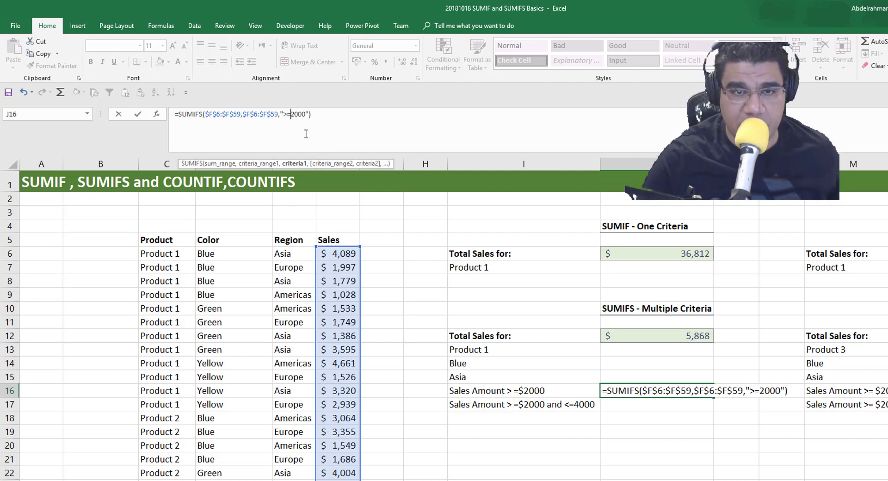
pyautogui.press('Return')
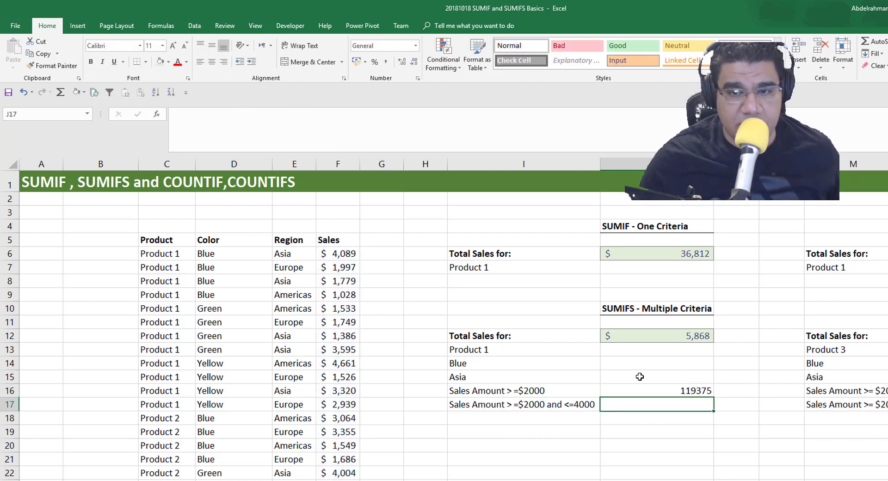
# - Format the result in J16 as US dollar accounting with no decimal places
pyautogui.click(646, 392)
pyautogui.click(365, 61)
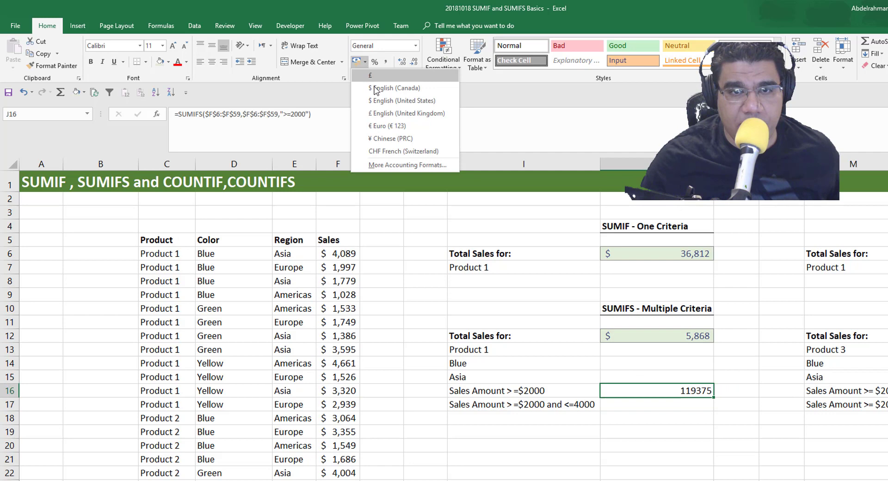
pyautogui.click(400, 101)
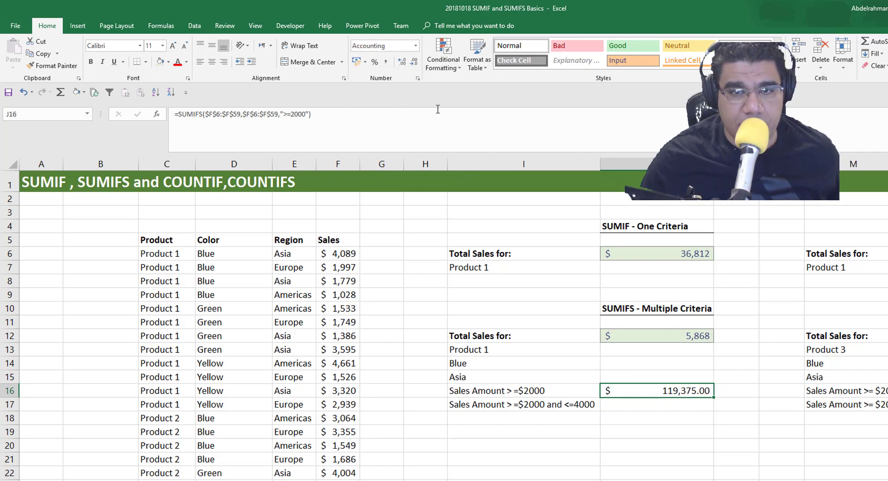
pyautogui.click(413, 61)
pyautogui.click(413, 62)
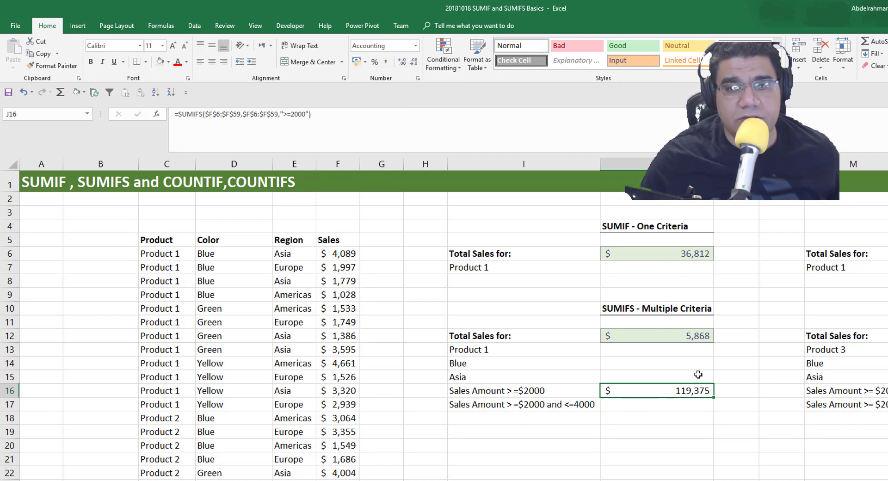
# - Turn on filtering for the sales table and show only rows with Sales greater than or equal to 2000
pyautogui.click(172, 241)
pyautogui.click(109, 92)
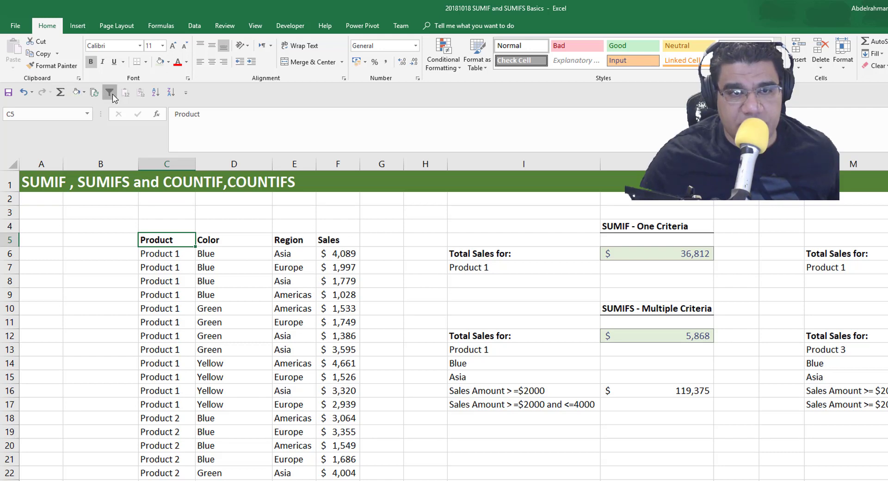
pyautogui.click(355, 242)
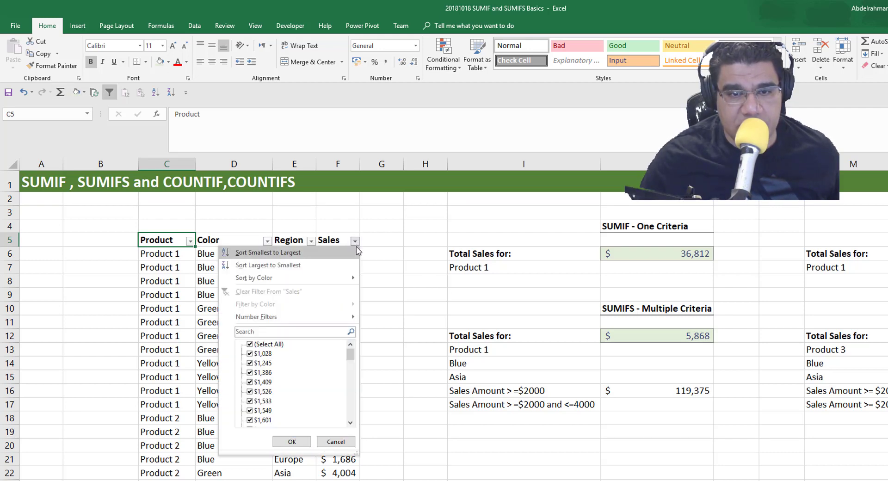
pyautogui.moveTo(331, 319)
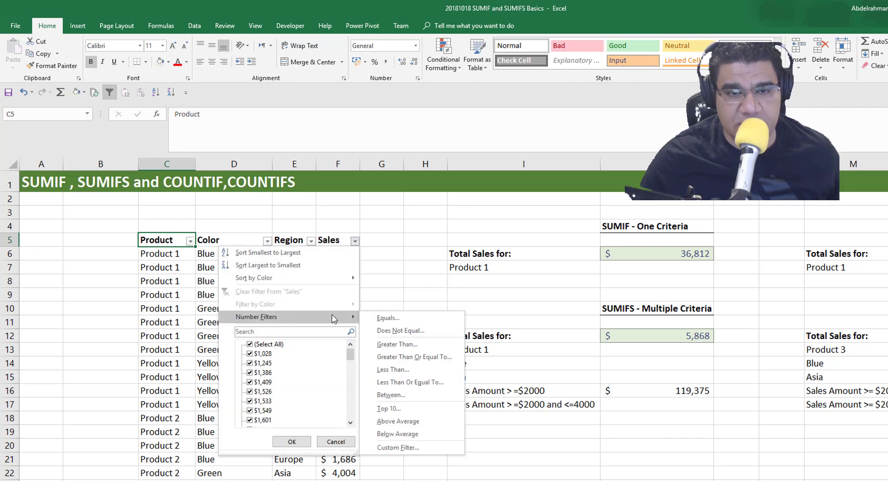
pyautogui.click(392, 358)
pyautogui.write('2000')
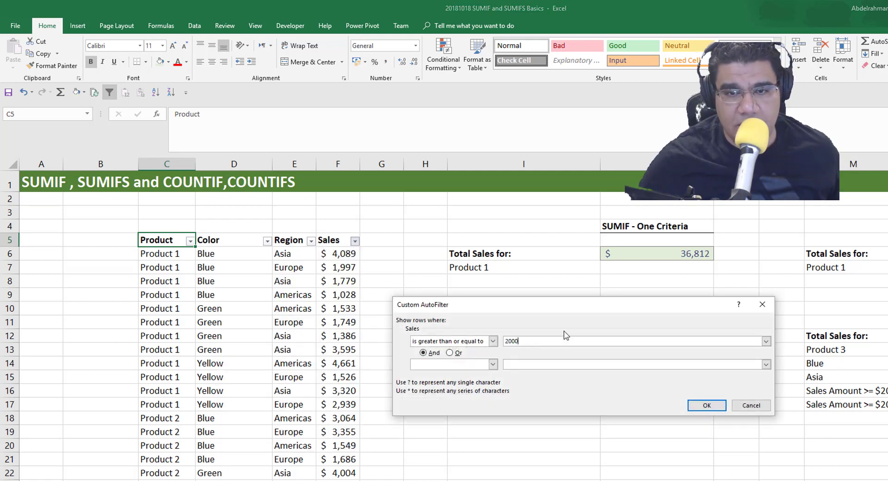
pyautogui.click(706, 405)
# - Select the filtered Sales values from F6 down to compare their sum with J16, and look through the filtered rows
pyautogui.click(345, 280)
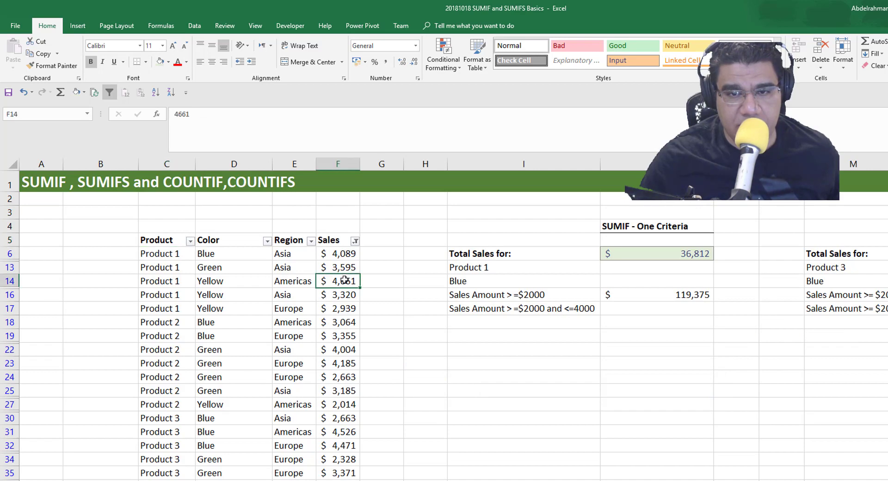
pyautogui.click(342, 264)
pyautogui.click(341, 257)
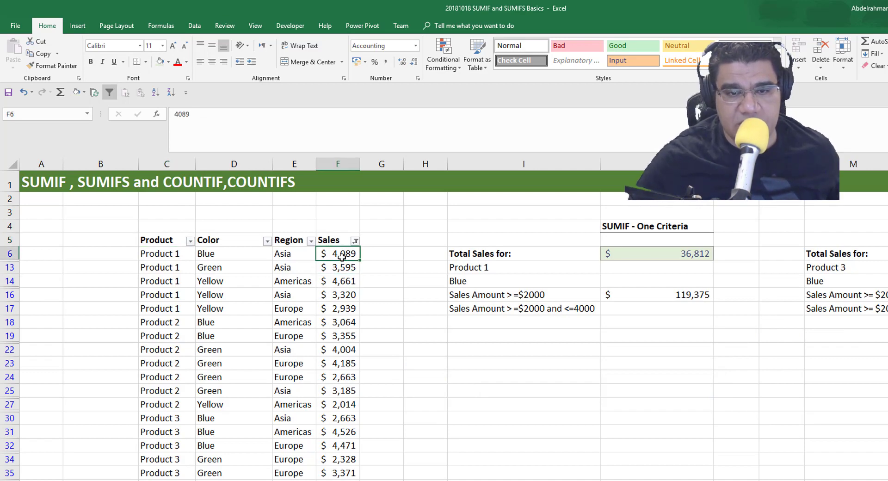
pyautogui.hotkey('ctrl', 'shift', 'Down')
pyautogui.scroll(6, 508, 420)
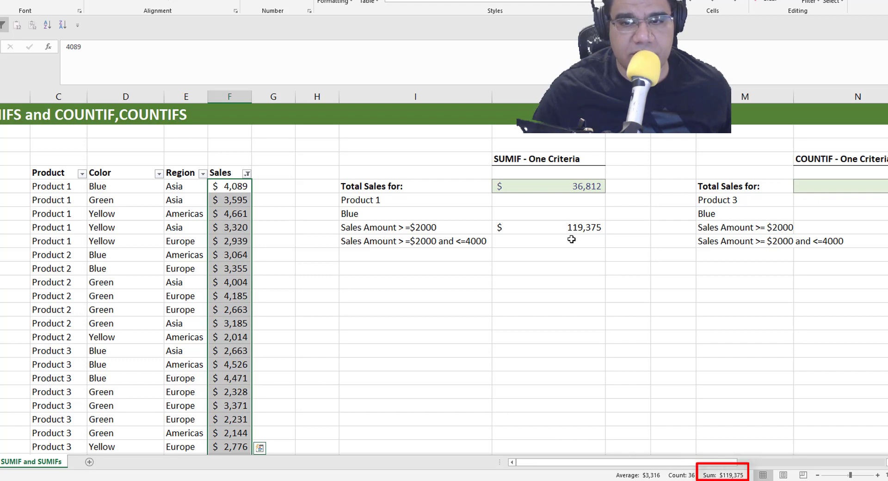
pyautogui.click(520, 227)
pyautogui.click(222, 262)
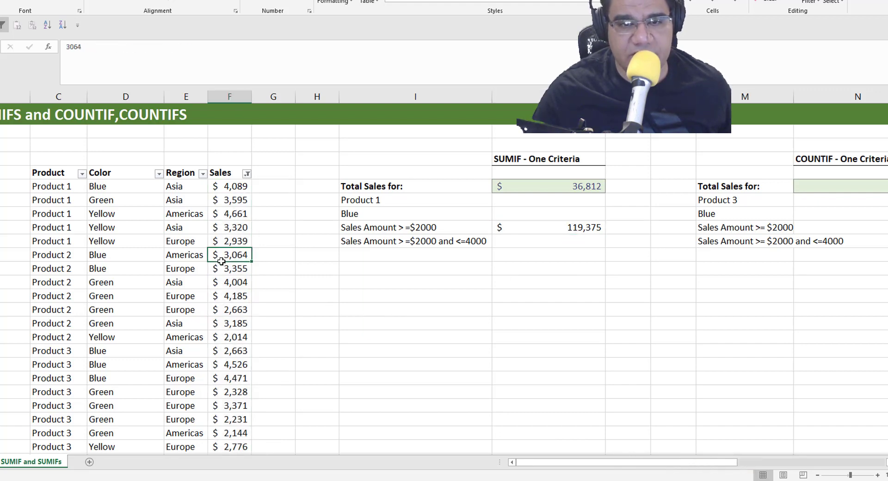
pyautogui.scroll(-4, 221, 262)
pyautogui.scroll(4, 233, 204)
pyautogui.scroll(-5, 234, 213)
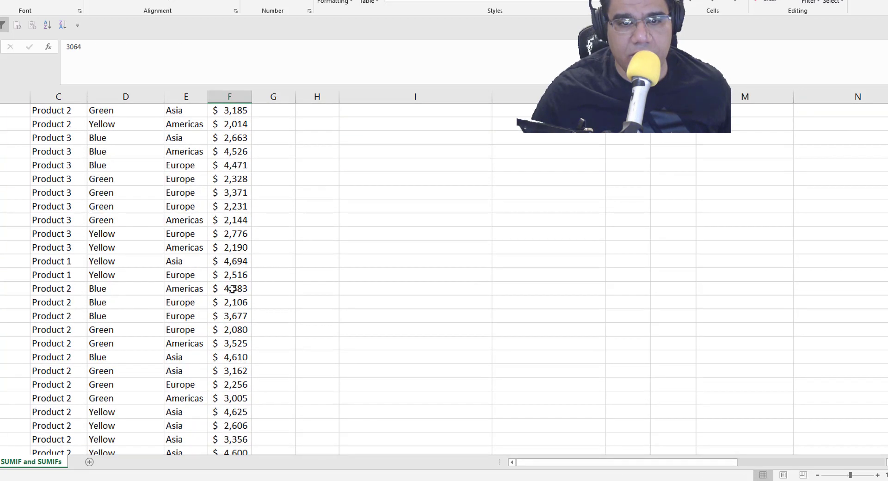
pyautogui.scroll(-4, 232, 289)
pyautogui.scroll(9, 236, 305)
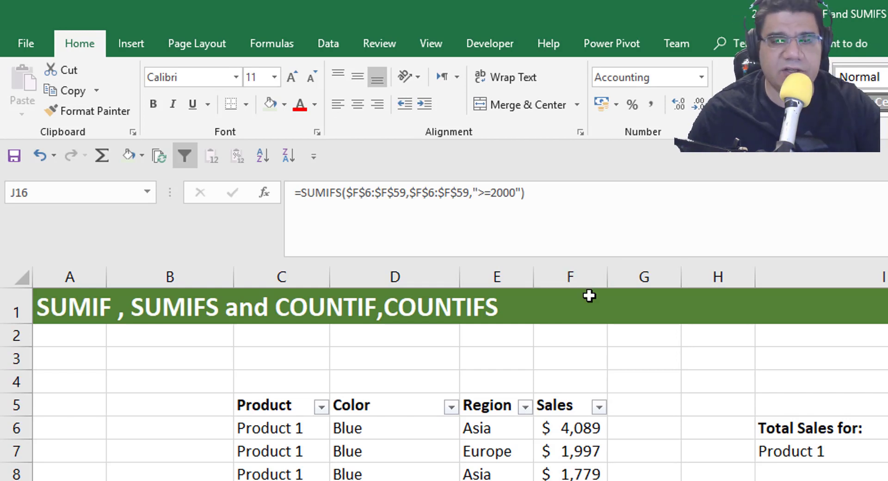
# - Change the J16 criterion to ">="&K16 so the SUMIFS threshold is read from cell K16
pyautogui.click(517, 197)
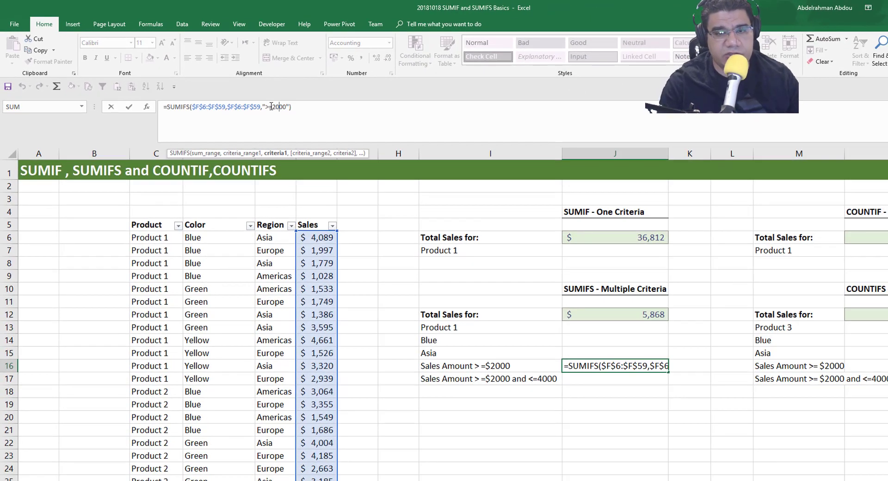
pyautogui.click(271, 107)
pyautogui.write('=')
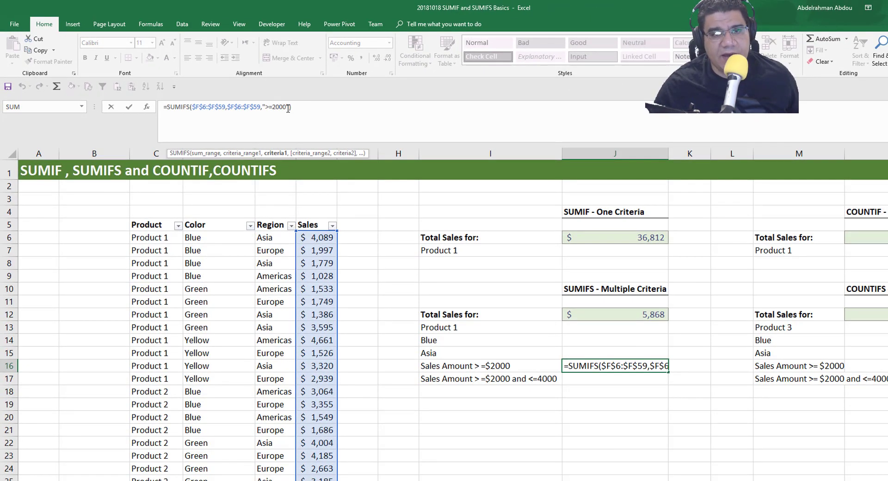
pyautogui.moveTo(287, 107); pyautogui.dragTo(279, 106)
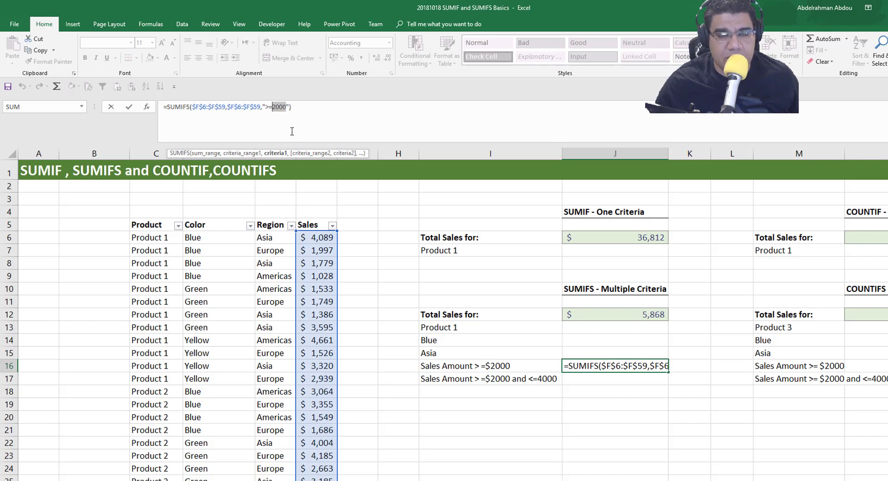
pyautogui.press('BackSpace')
pyautogui.click(280, 114)
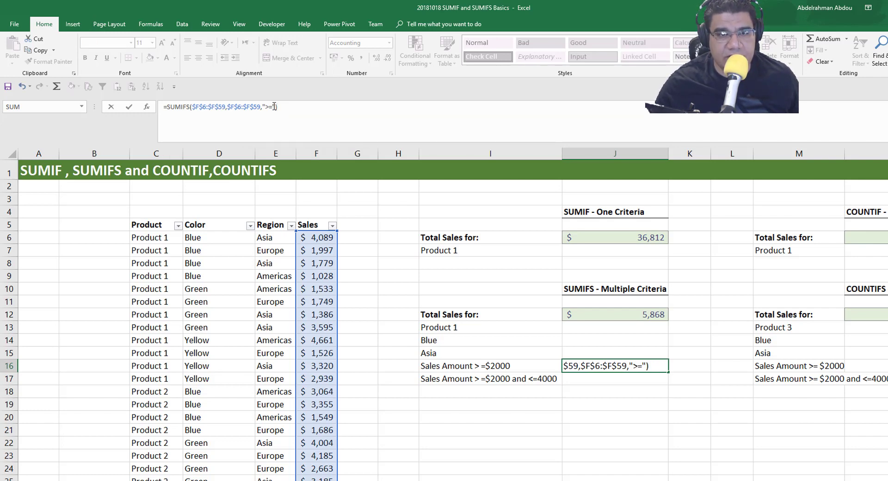
pyautogui.click(275, 106)
pyautogui.write('&')
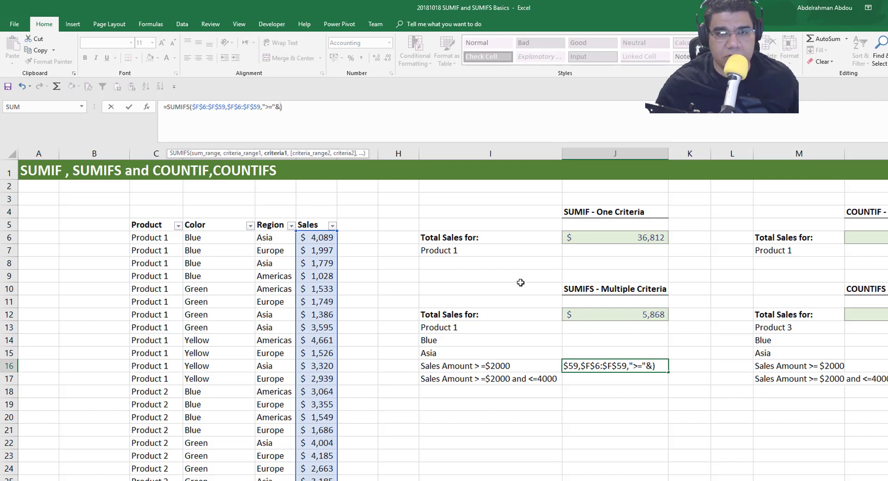
pyautogui.click(684, 364)
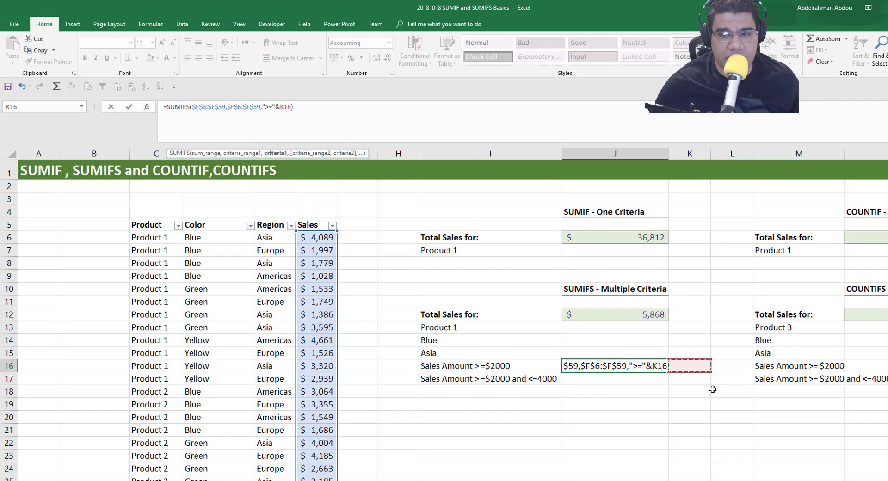
pyautogui.press('Return')
# - Enter 2000 as the sales threshold in K16 and check the J16 formula against it
pyautogui.click(687, 367)
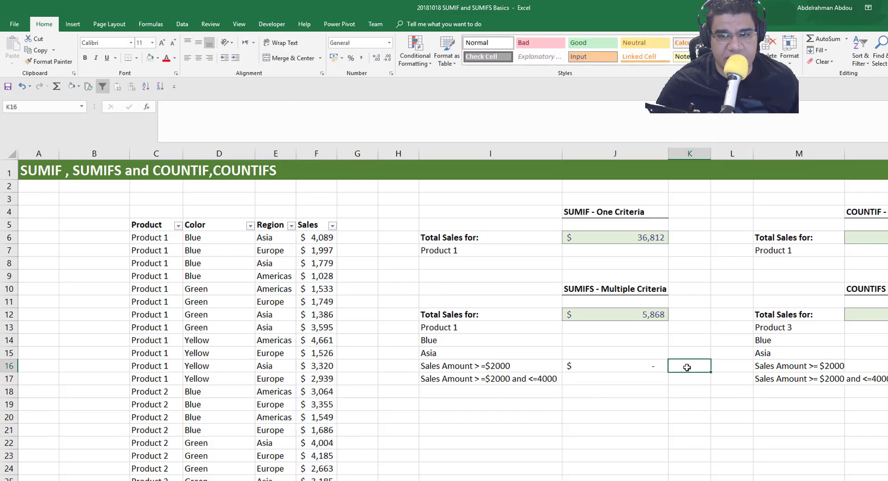
pyautogui.write('2000')
pyautogui.press('Return')
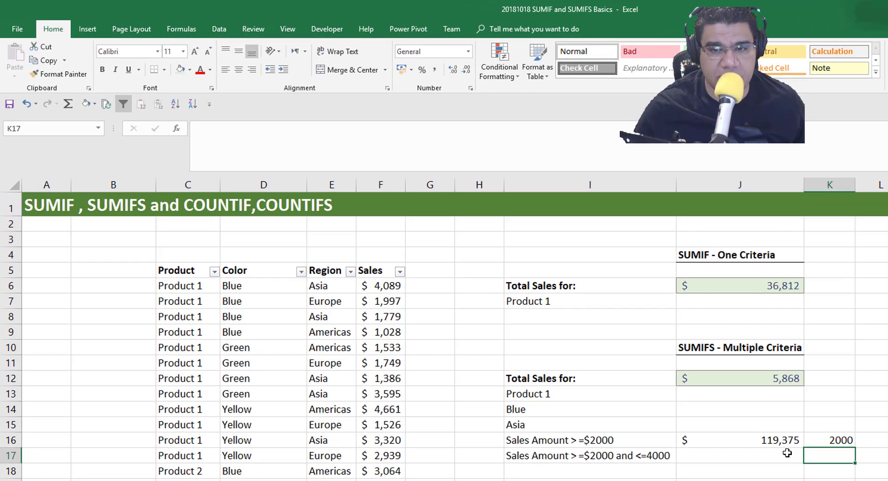
pyautogui.click(615, 366)
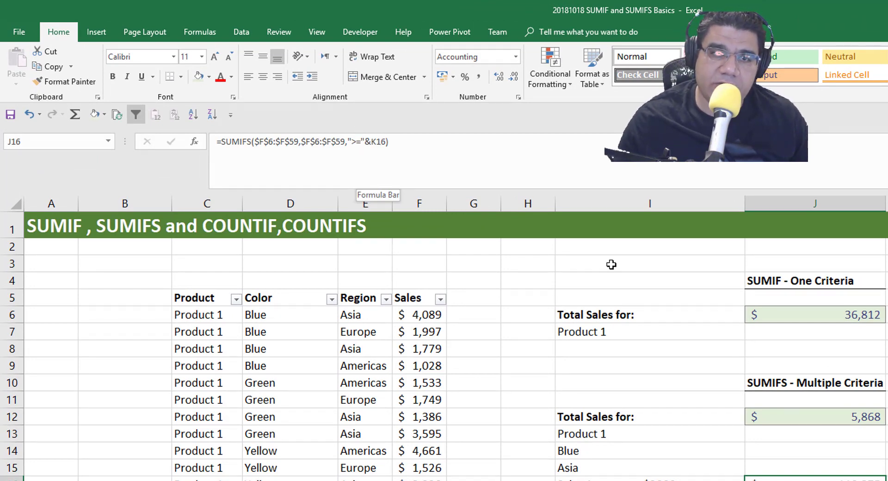
pyautogui.press('Right')
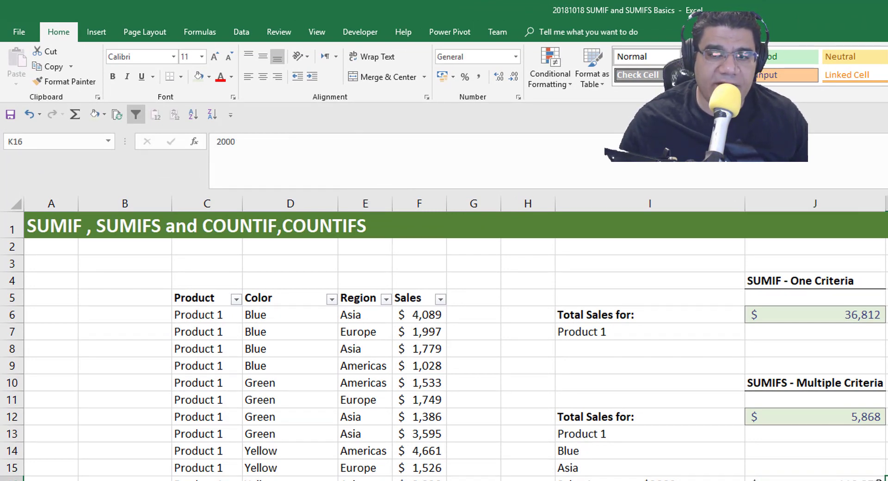
pyautogui.press('Left')
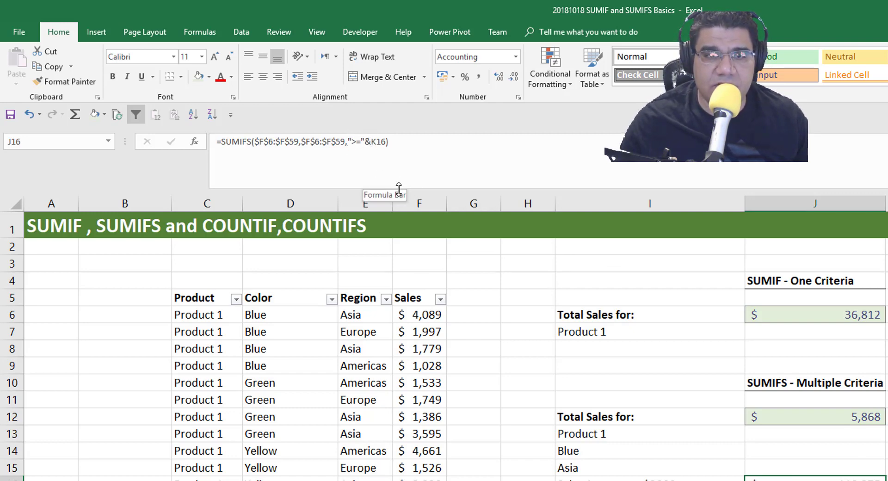
# - Set the sales threshold in K16 to 3000
pyautogui.press('Right')
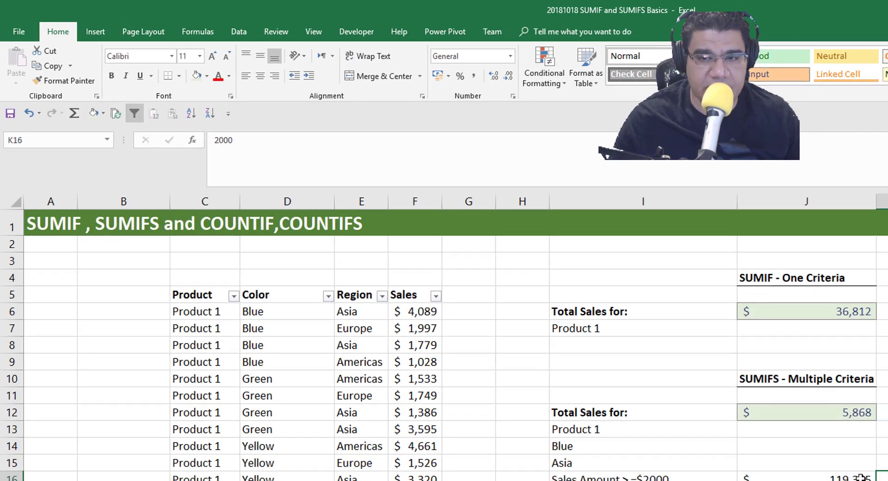
pyautogui.write('3000')
pyautogui.press('Left')
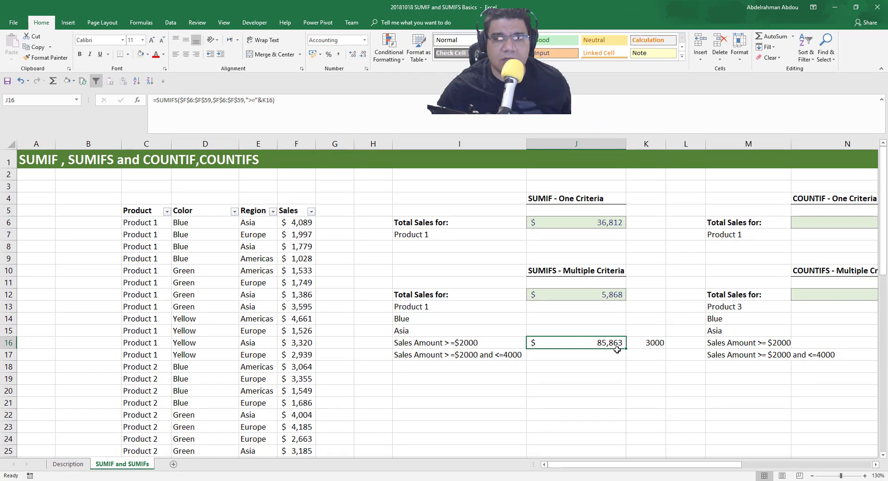
# - Copy the SUMIFS formula from J16 into J17, beside the Sales Amount >=$2000 and <=4000 label
pyautogui.press('Down')
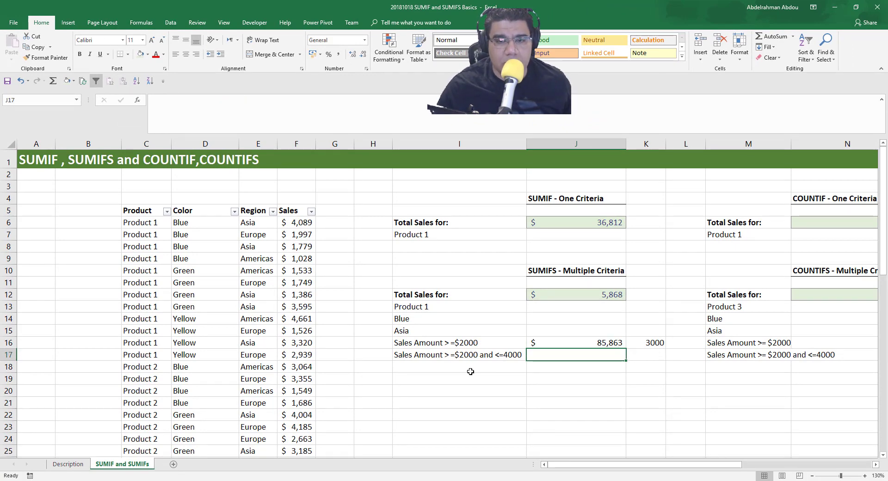
pyautogui.press('Left')
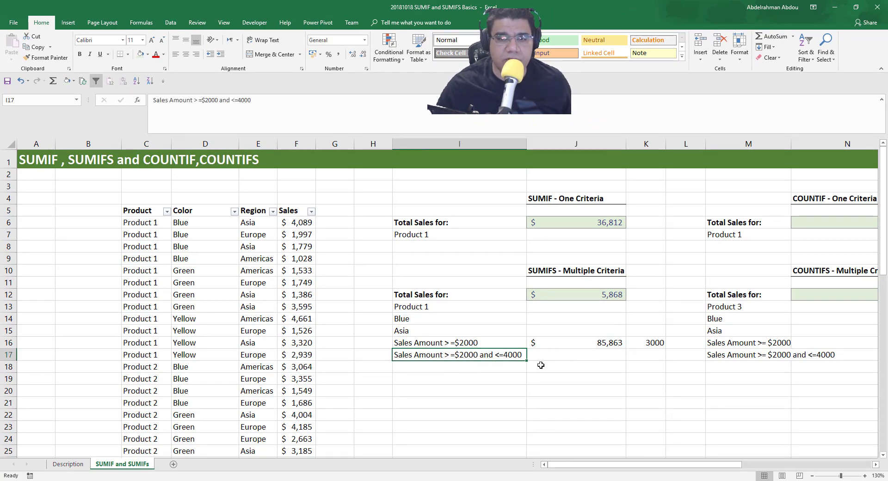
pyautogui.press('Right')
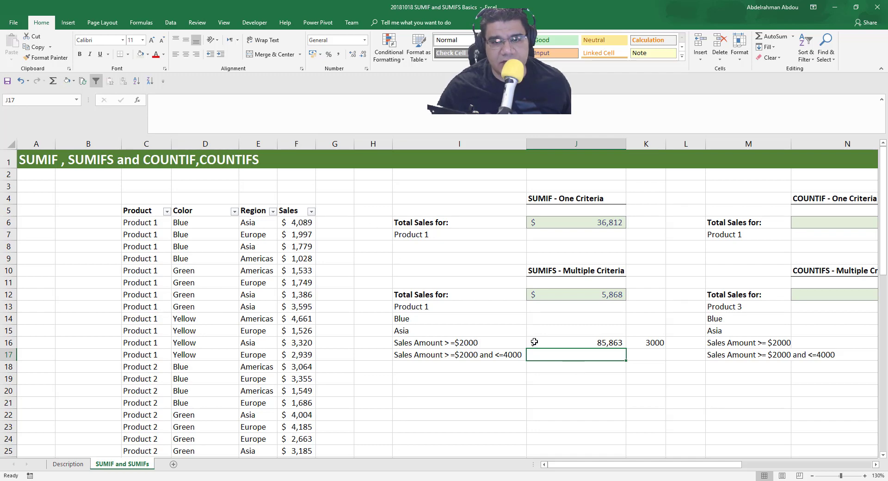
pyautogui.click(561, 342)
pyautogui.hotkey('ctrl', 'c')
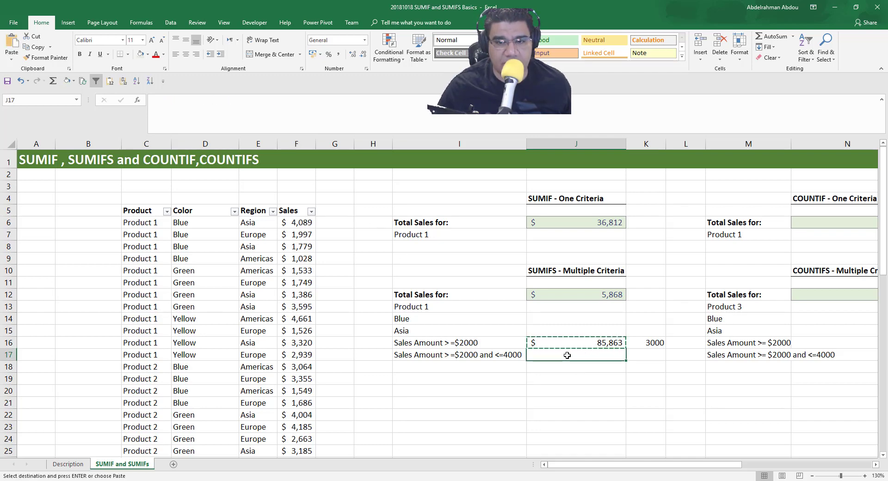
pyautogui.click(578, 354)
pyautogui.press('Return')
# - Replace the cell-based criterion in the J17 formula with ">=2000" and make room for a second criteria range
pyautogui.click(470, 354)
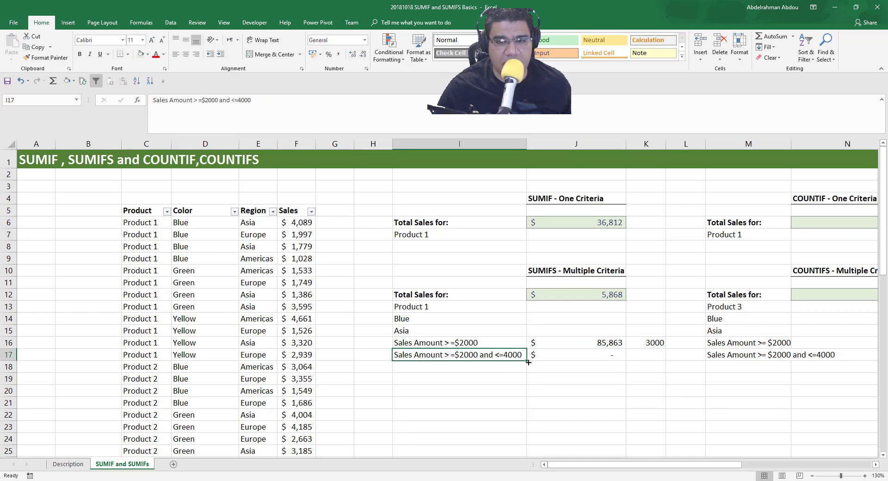
pyautogui.click(591, 356)
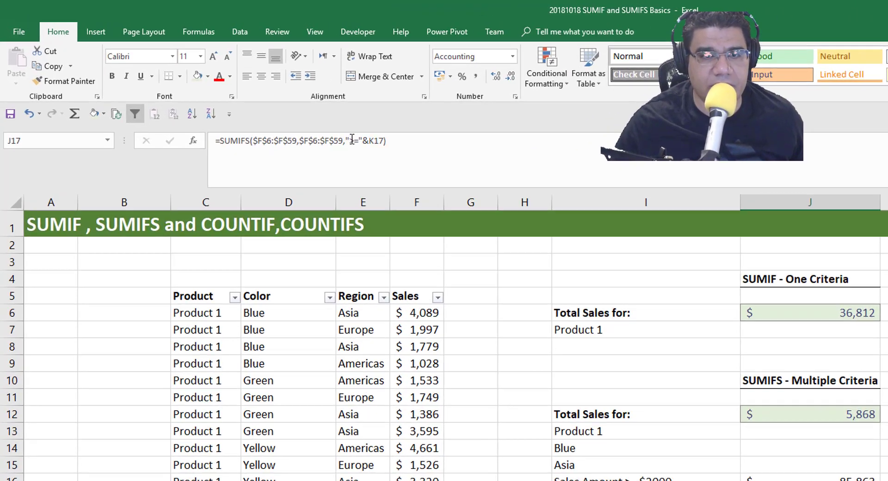
pyautogui.click(299, 118)
pyautogui.press('BackSpace')
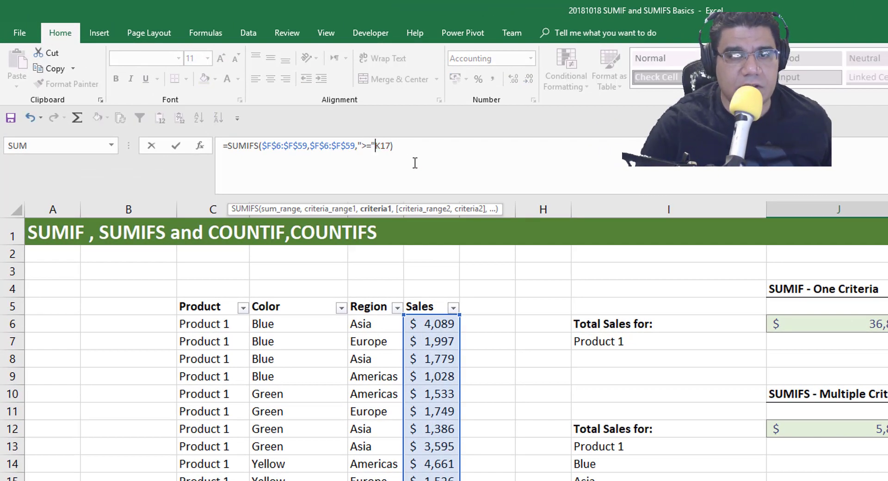
pyautogui.press('Delete')
pyautogui.press('Delete')
pyautogui.press('Delete')
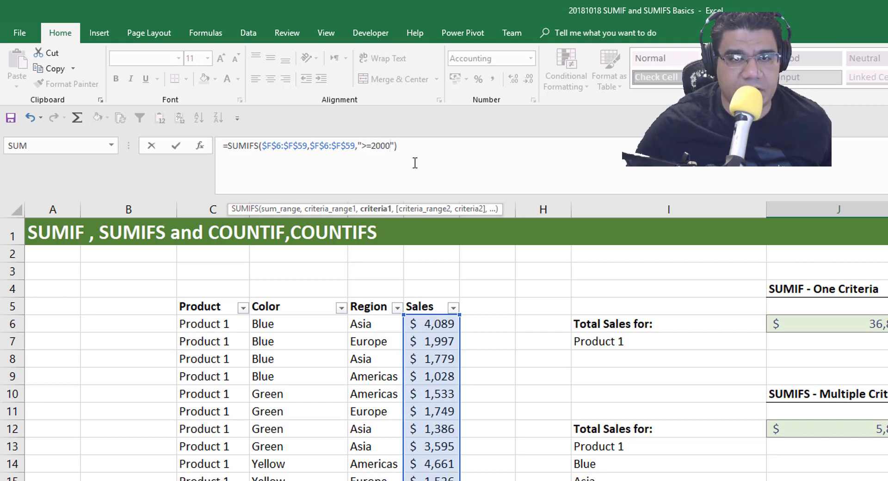
pyautogui.write('2000",')
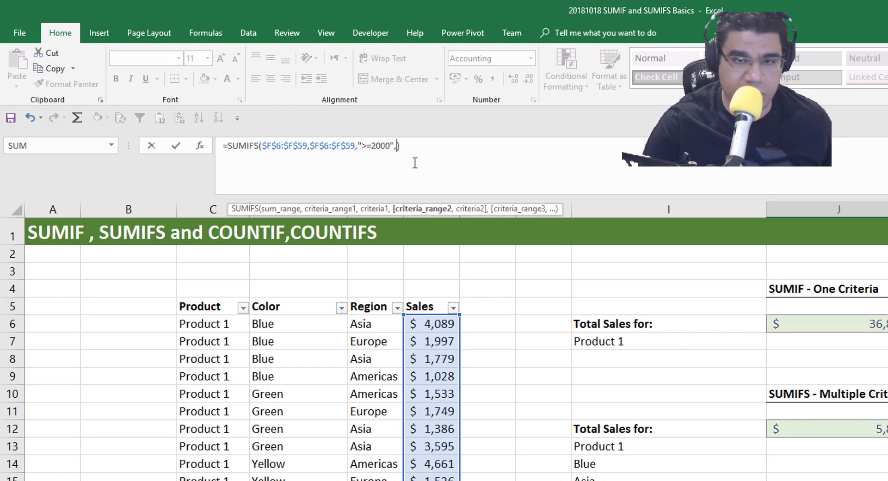
# - Add $F$6:$F$59 with the criterion "<=4000" as the second criteria pair in the J17 SUMIFS formula
pyautogui.click(442, 323)
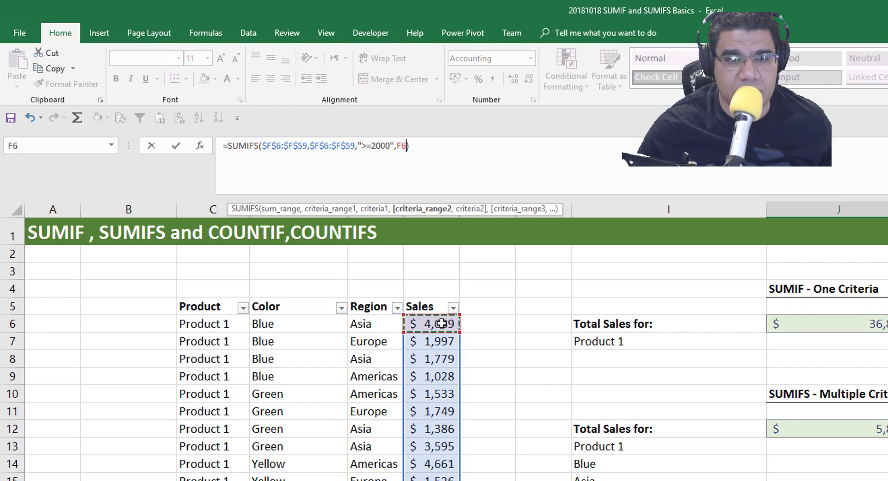
pyautogui.hotkey('ctrl', 'shift', 'Down')
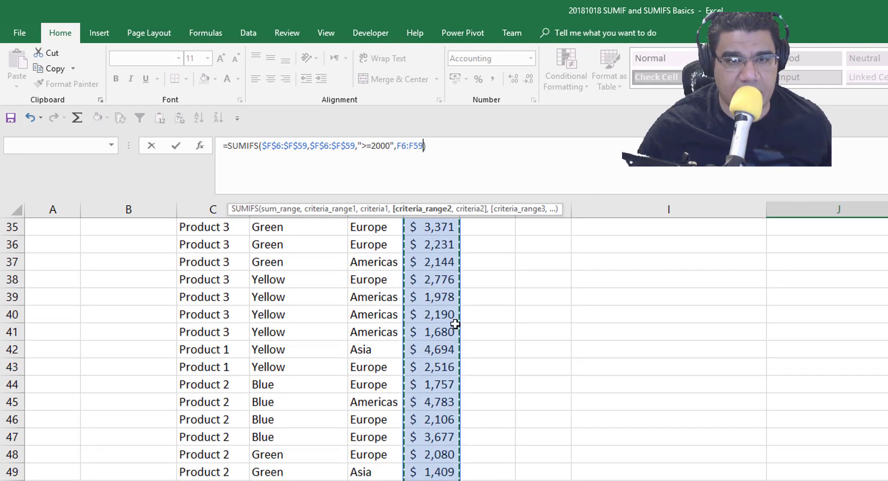
pyautogui.press('F4')
pyautogui.write(',"')
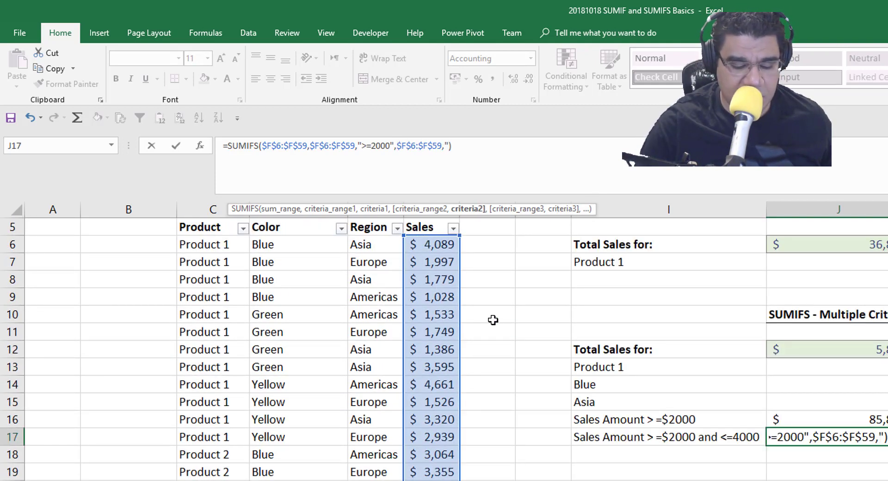
pyautogui.write('<=')
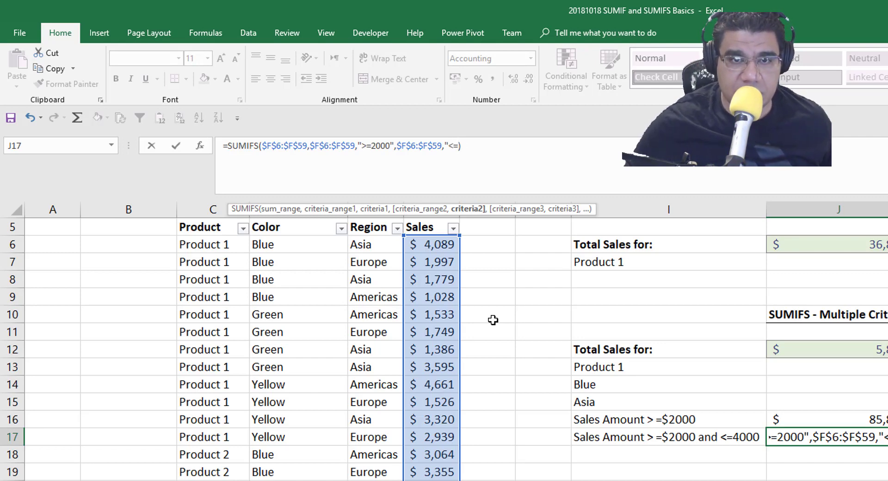
pyautogui.write('4000"')
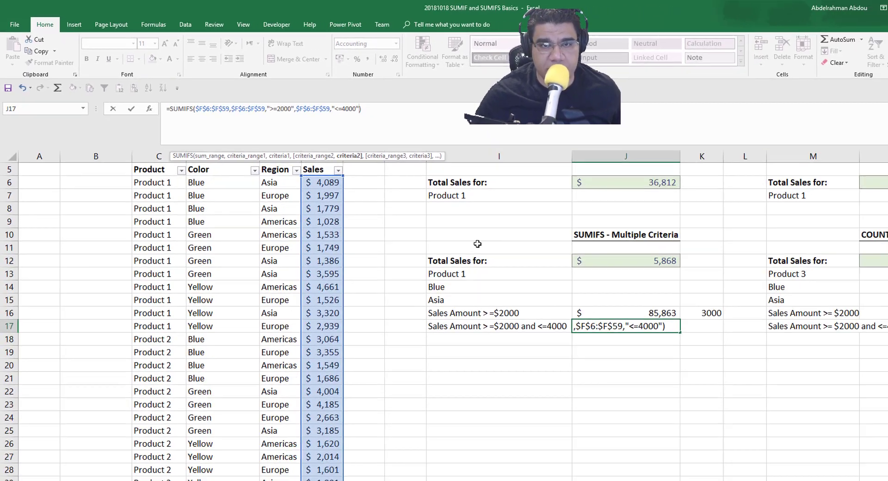
pyautogui.press('Return')
pyautogui.click(591, 313)
# - Filter the Sales column to amounts between 2000 and 4000 and select the filtered values to check the J17 total
pyautogui.scroll(2, 591, 329)
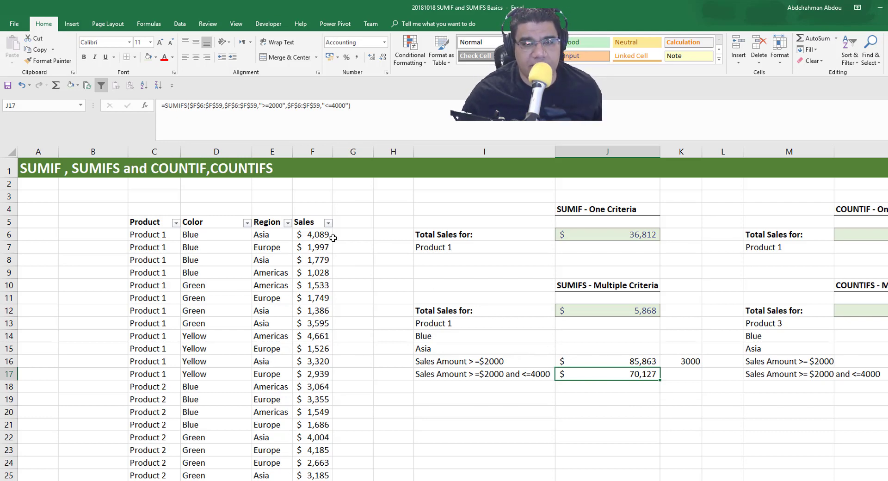
pyautogui.click(327, 223)
pyautogui.moveTo(287, 293)
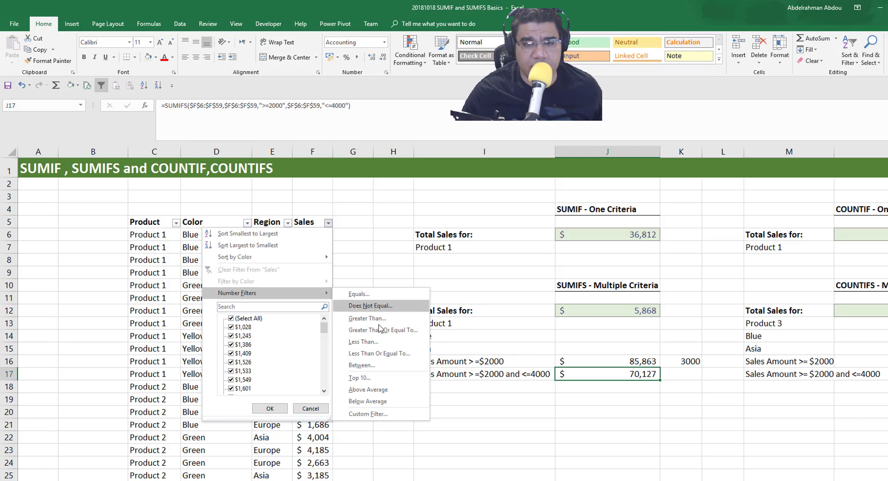
pyautogui.click(369, 364)
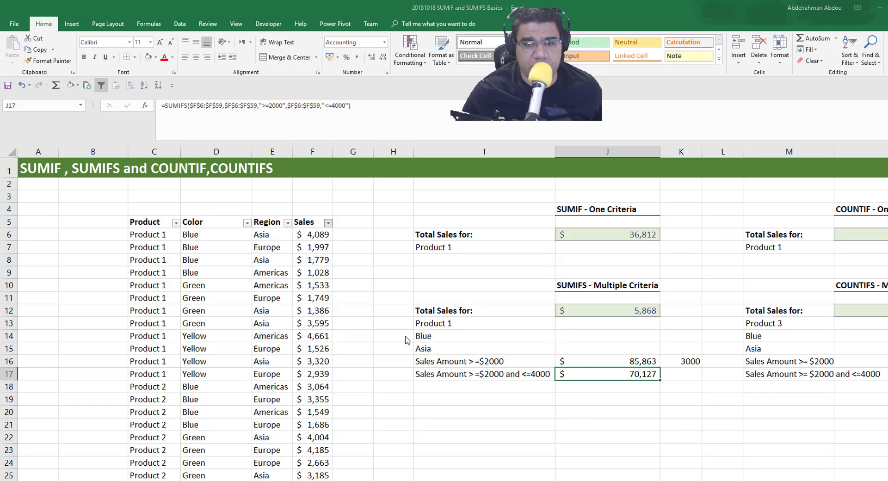
pyautogui.write('2000')
pyautogui.press('Tab')
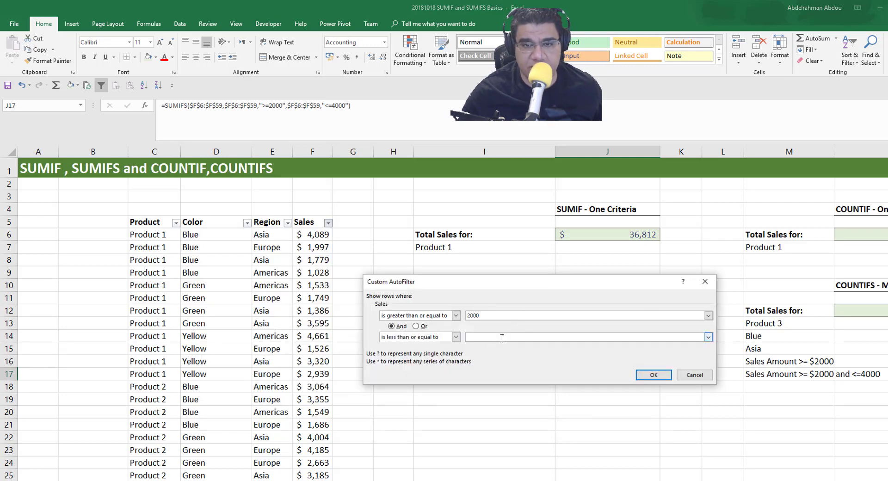
pyautogui.press('Return')
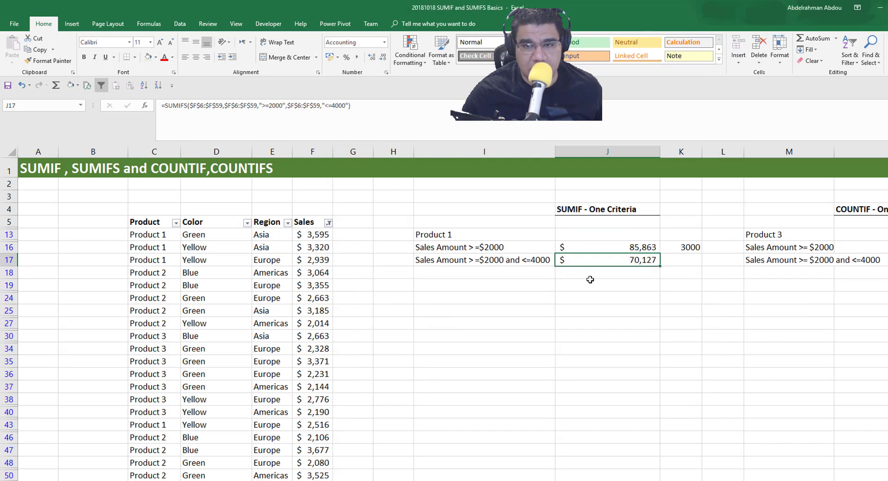
pyautogui.click(317, 233)
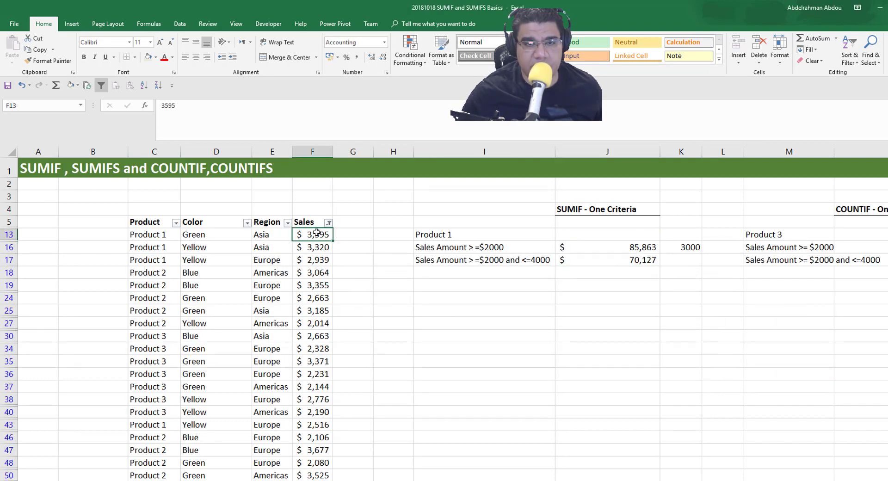
pyautogui.hotkey('ctrl', 'shift', 'Down')
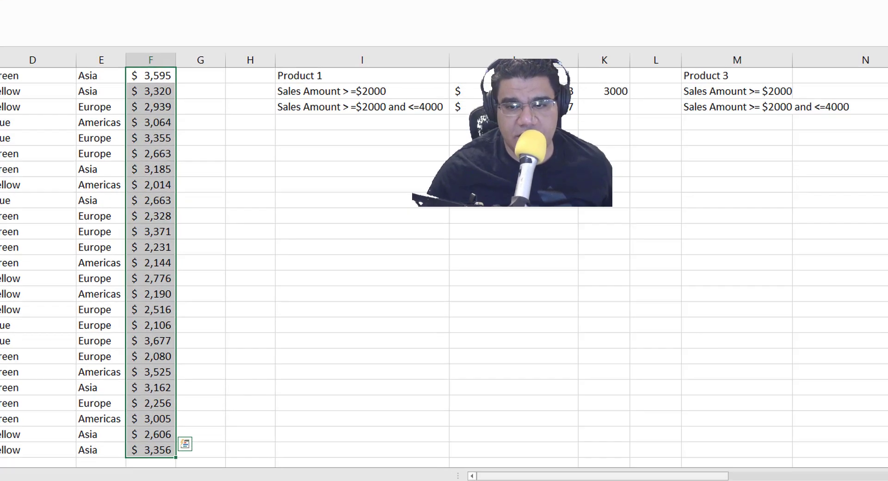
pyautogui.hotkey('ctrl', 'BackSpace')
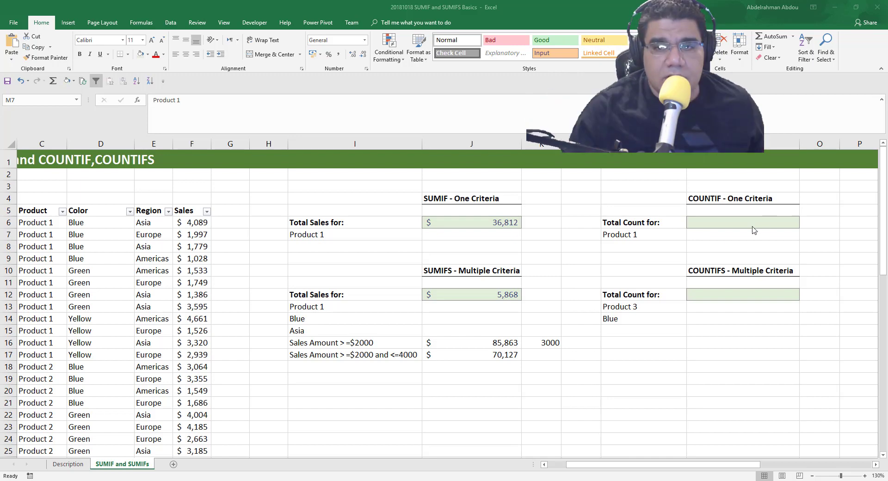
# - Begin a COUNTIF formula in N6 for the Product 1 total count
pyautogui.click(722, 229)
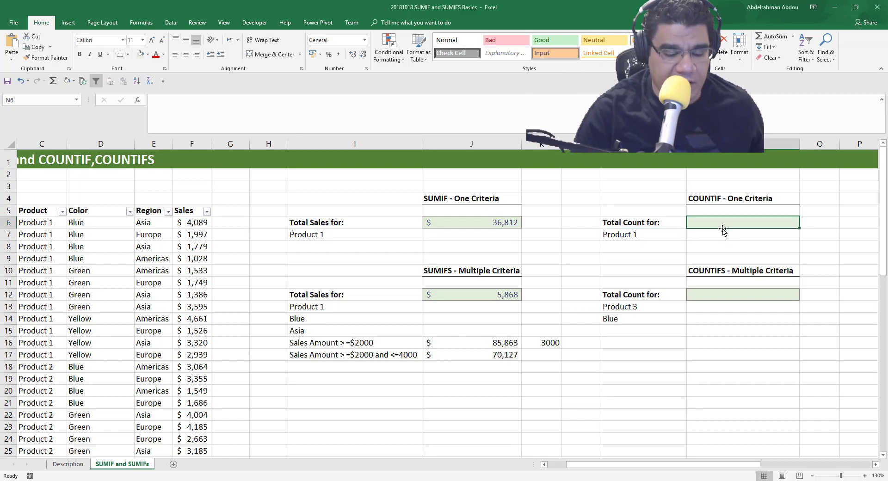
pyautogui.click(646, 234)
pyautogui.click(742, 220)
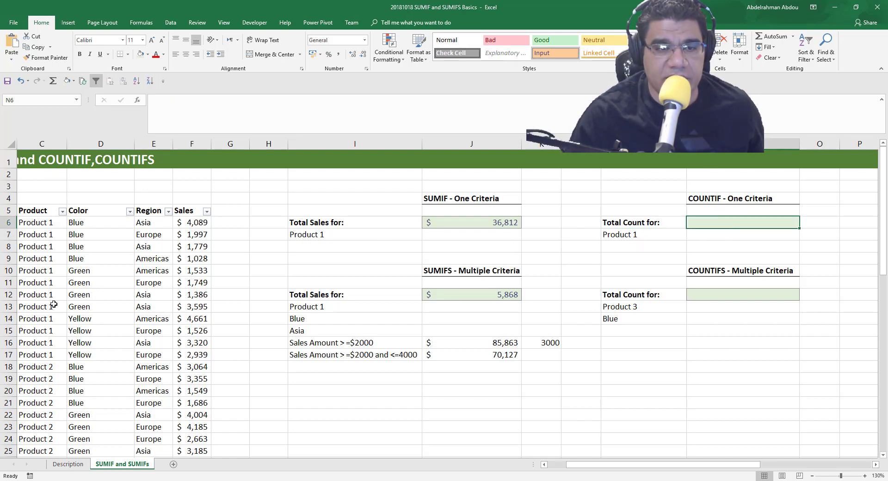
pyautogui.scroll(-5, 55, 304)
pyautogui.scroll(5, 54, 304)
pyautogui.write('=co')
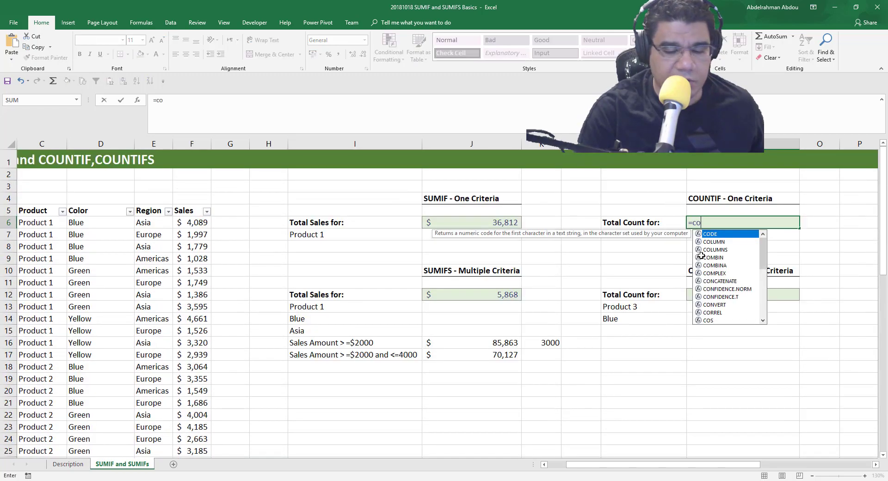
pyautogui.write('utn')
pyautogui.press('BackSpace')
pyautogui.press('BackSpace')
pyautogui.doubleClick(700, 256)
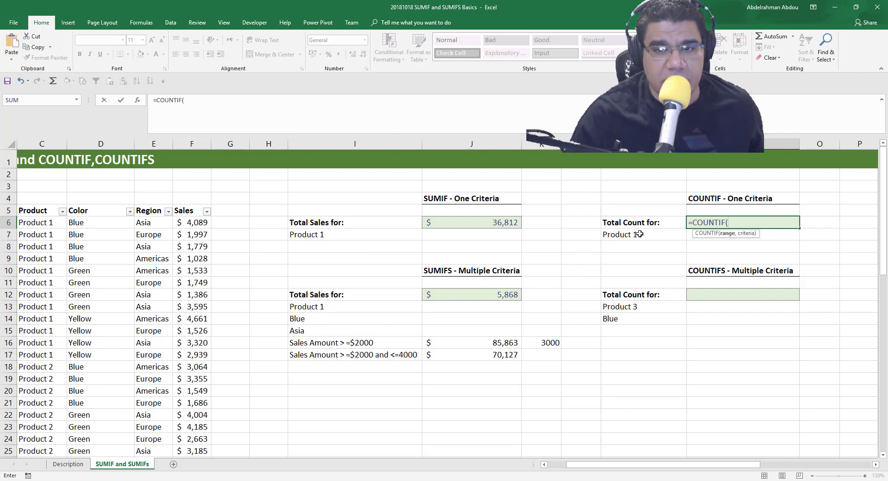
# - Complete the COUNTIF formula with the absolute product range $C$6:$C$59 and cell M7 as the criterion
pyautogui.click(47, 222)
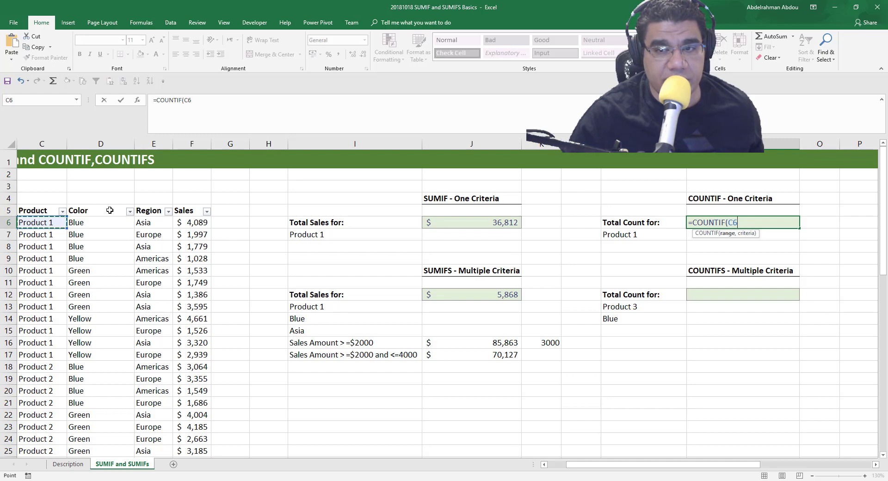
pyautogui.hotkey('ctrl', 'shift', 'Down')
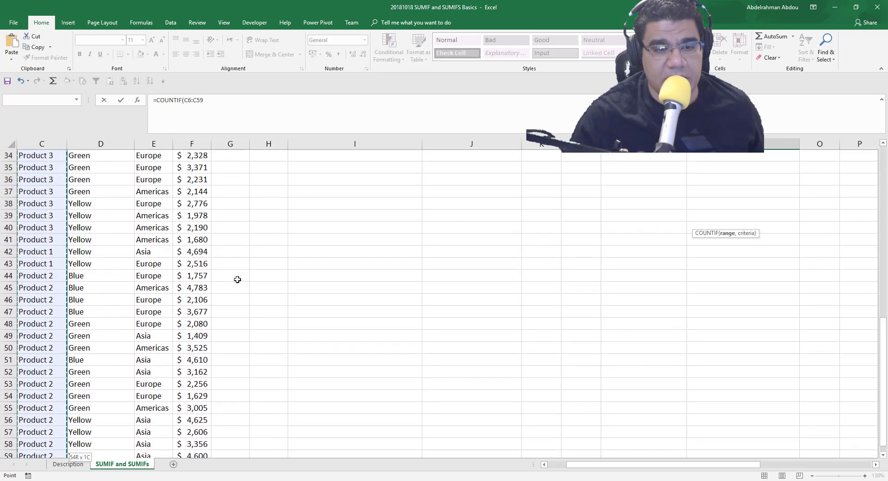
pyautogui.scroll(10, 238, 276)
pyautogui.press('F4')
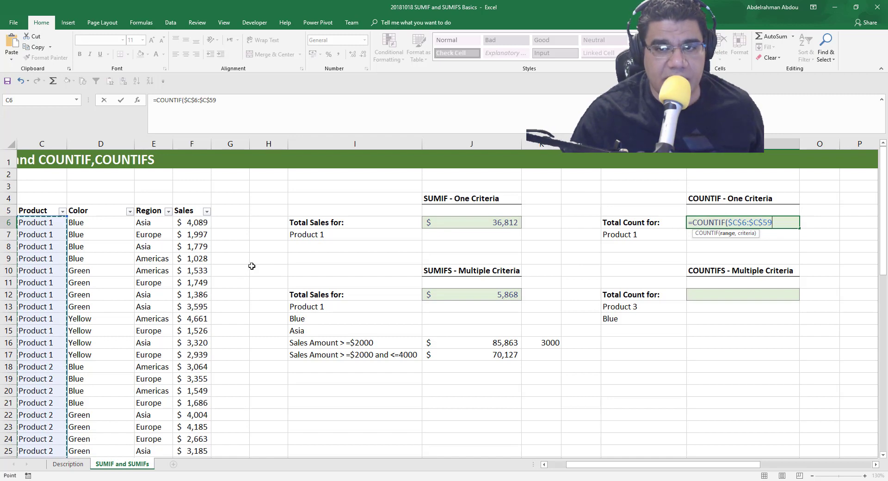
pyautogui.write(',')
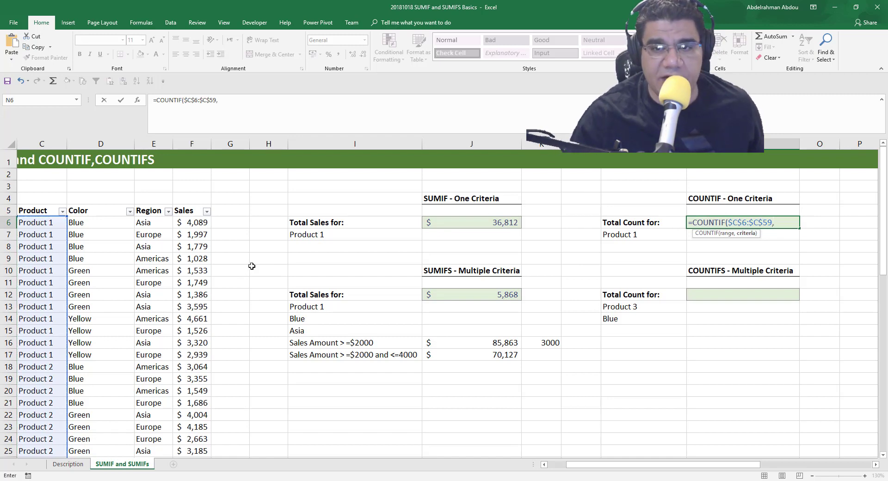
pyautogui.click(626, 235)
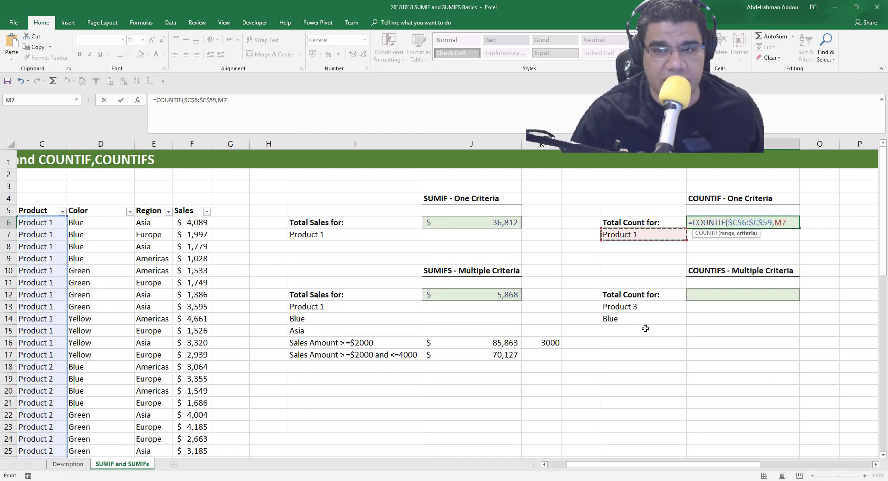
pyautogui.write(')')
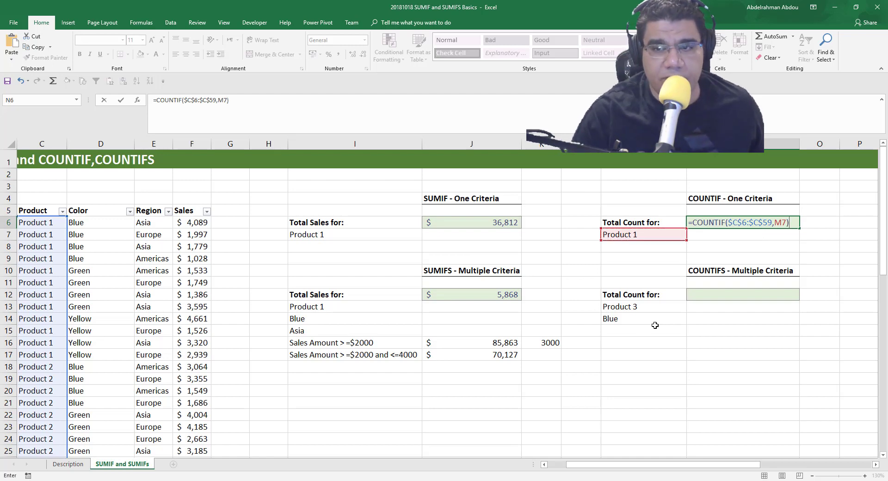
pyautogui.press('Return')
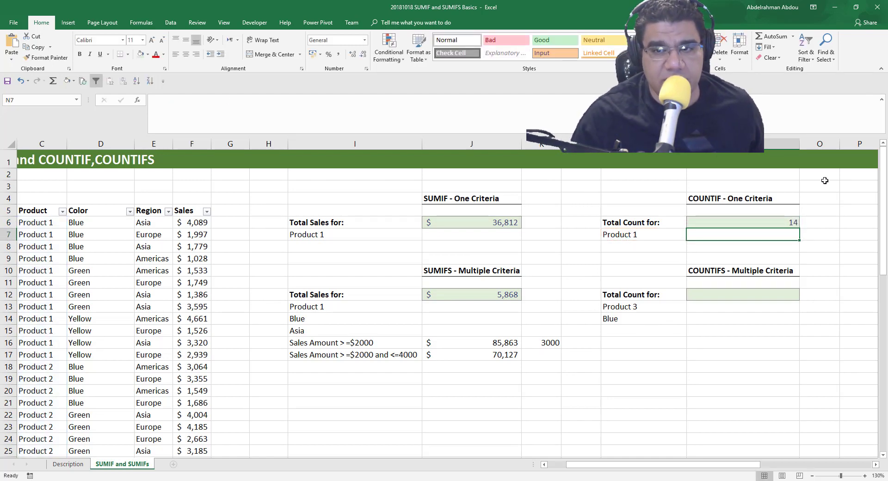
# - Filter the Product column to Product 1 and select the filtered product cells to check the N6 count
pyautogui.click(707, 222)
pyautogui.click(62, 211)
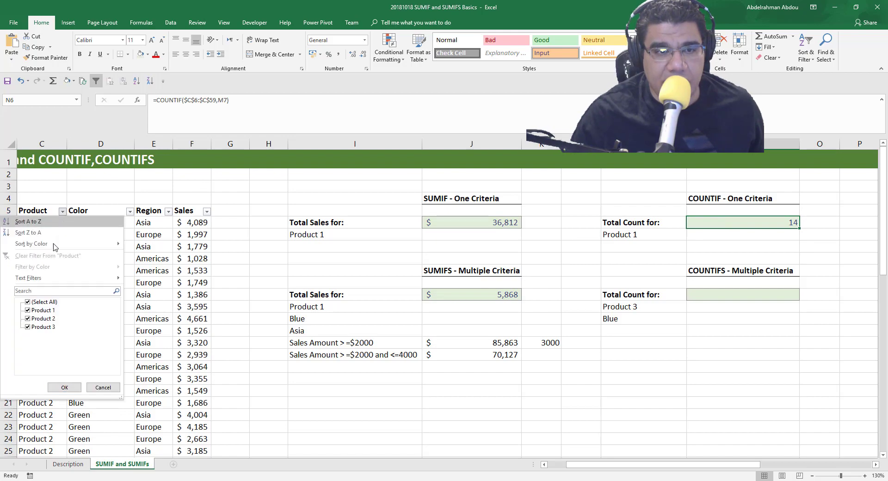
pyautogui.click(45, 302)
pyautogui.click(28, 311)
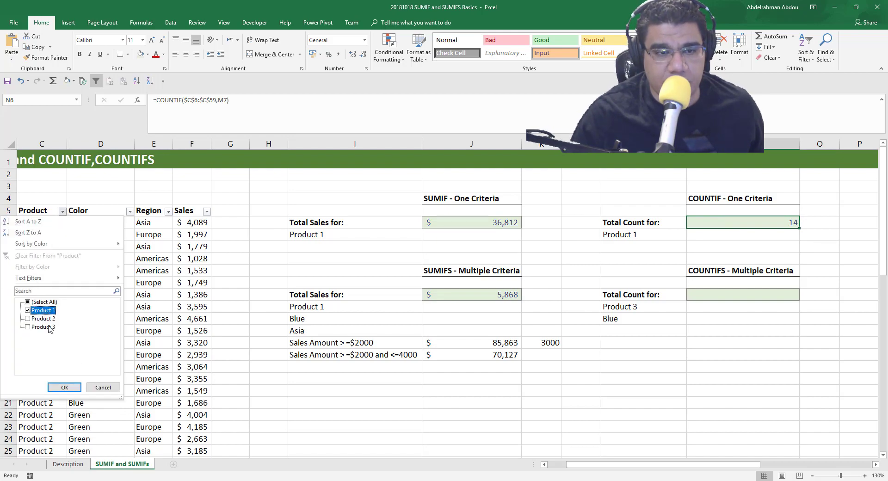
pyautogui.click(64, 387)
pyautogui.moveTo(35, 222); pyautogui.dragTo(25, 378)
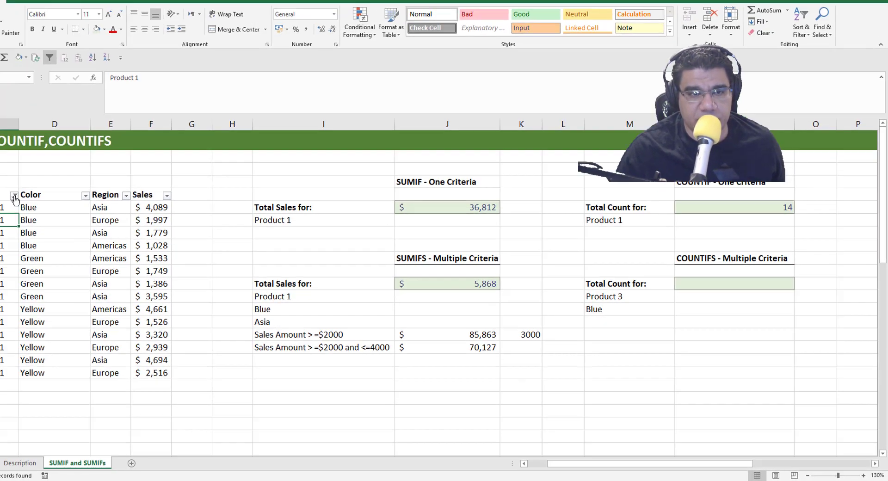
# - Begin a COUNTIFS formula in N12 with the absolute product range $C$6:$C$59 and cell M13 as the first criterion
pyautogui.click(692, 301)
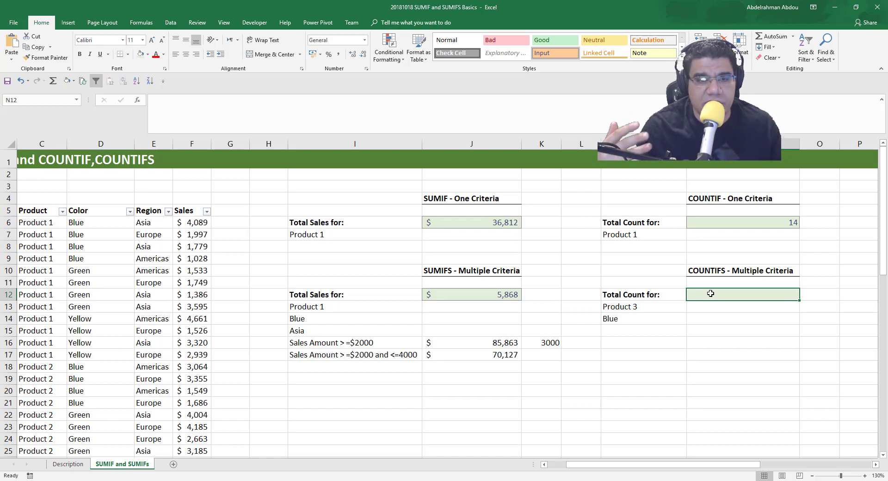
pyautogui.write('=countif')
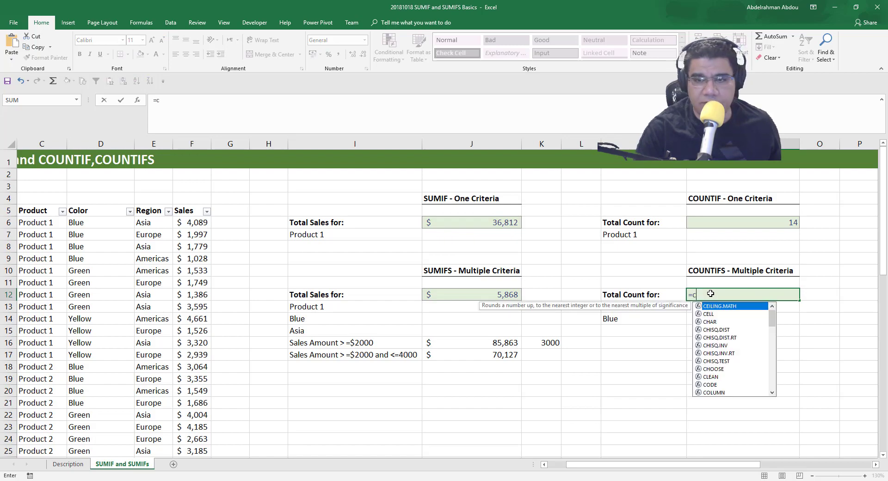
pyautogui.write('s')
pyautogui.press('Tab')
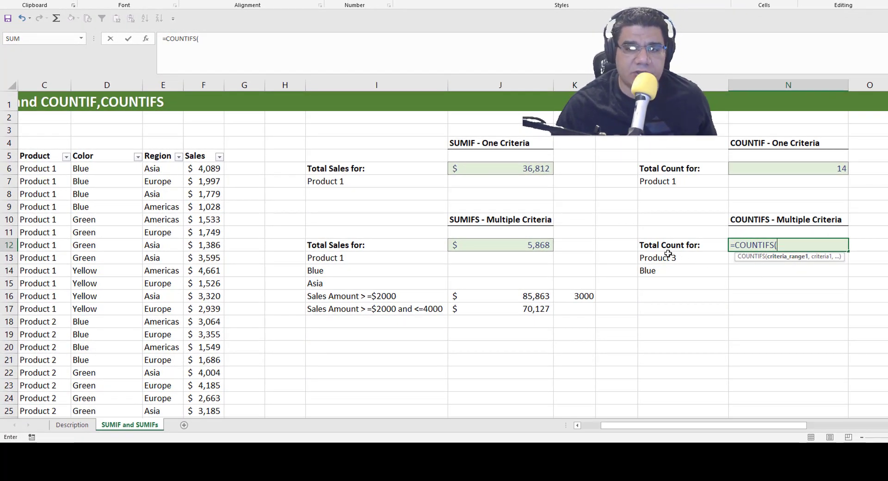
pyautogui.click(48, 167)
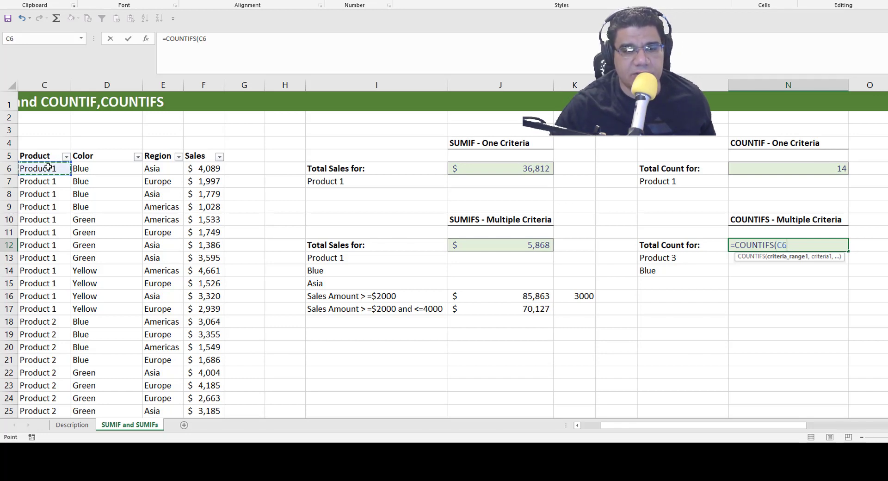
pyautogui.hotkey('ctrl', 'shift', 'Down')
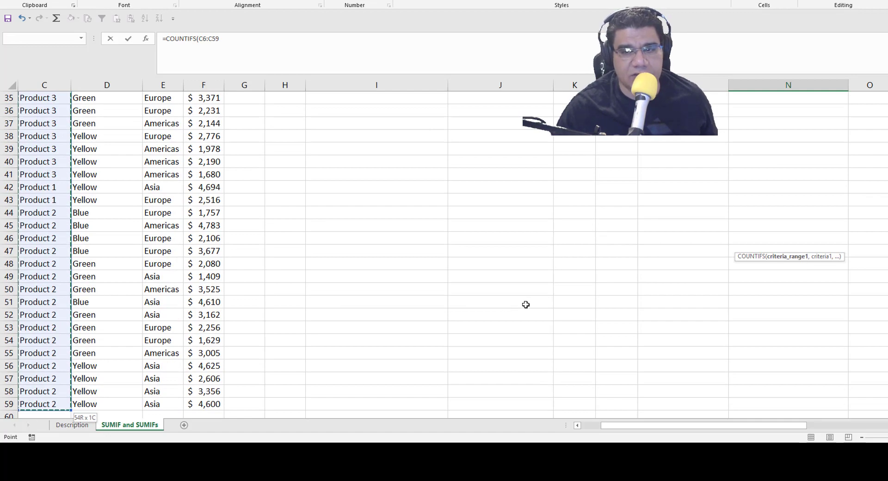
pyautogui.press('F4')
pyautogui.write(',')
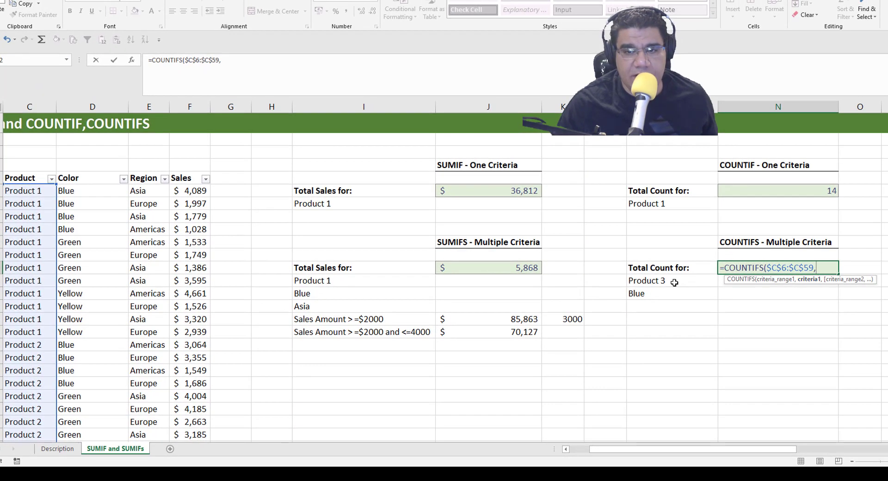
pyautogui.click(674, 282)
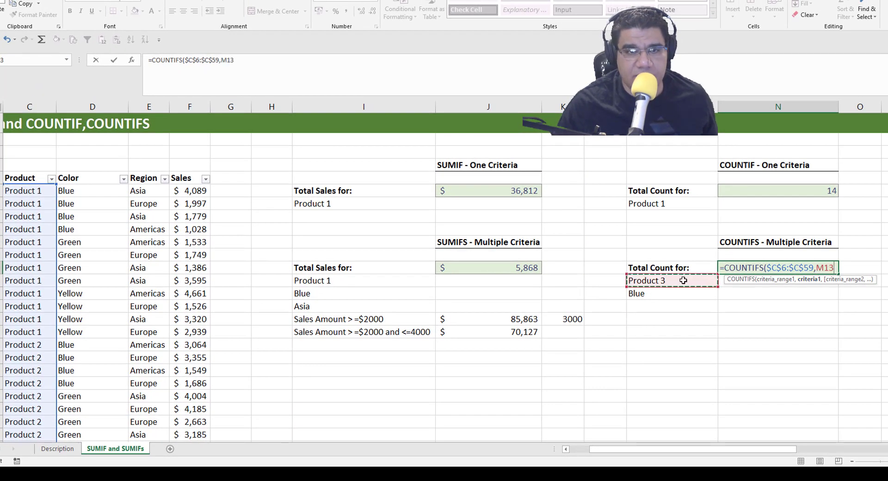
pyautogui.write(',')
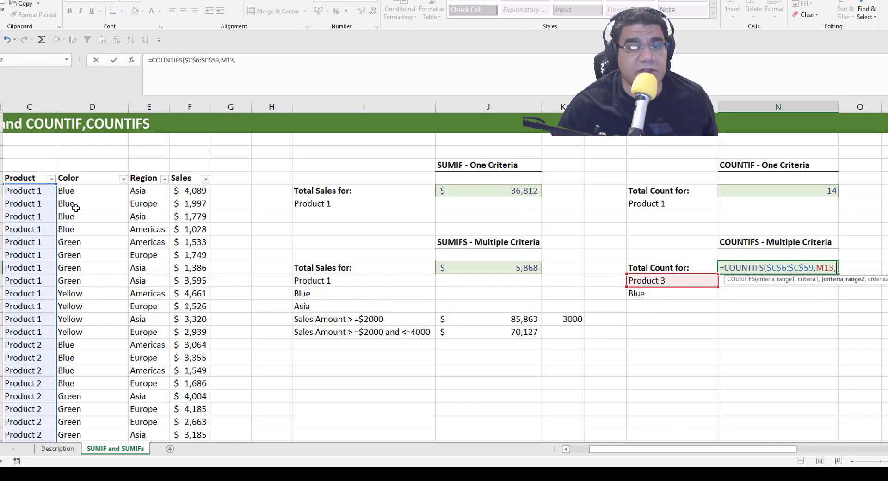
# - Complete the COUNTIFS formula with the absolute color range $D$6:$D$59 and cell M14 as the second criterion
pyautogui.click(88, 191)
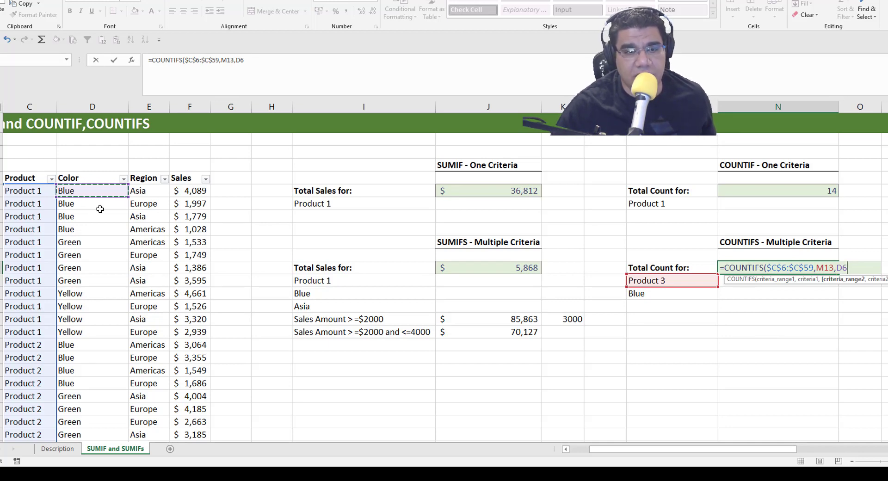
pyautogui.hotkey('ctrl', 'shift', 'Down')
pyautogui.scroll(10, 145, 196)
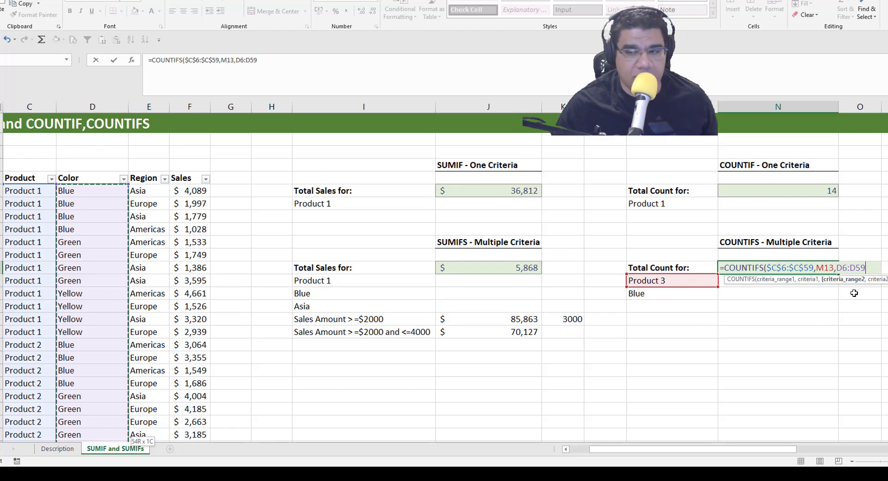
pyautogui.press('F4')
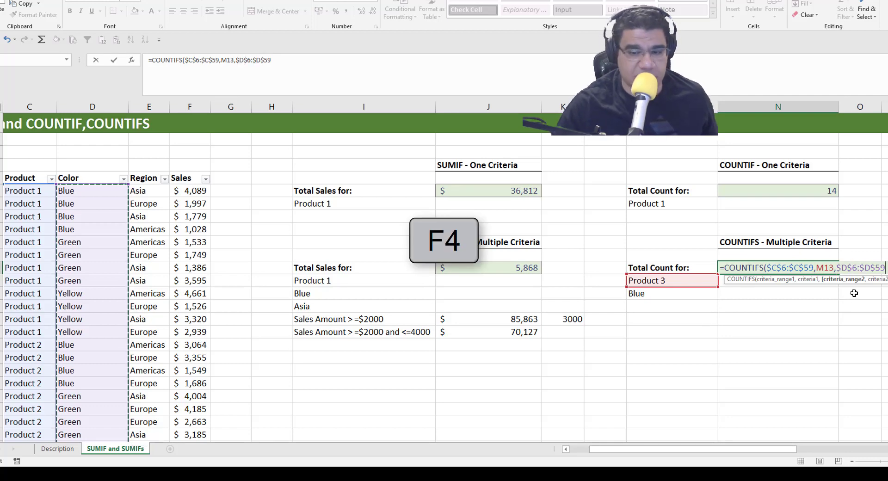
pyautogui.write(',')
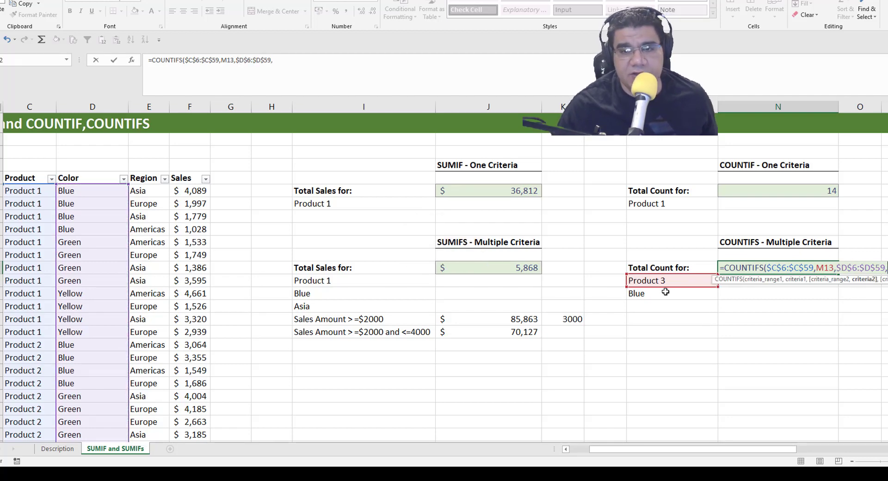
pyautogui.click(665, 292)
pyautogui.write(')')
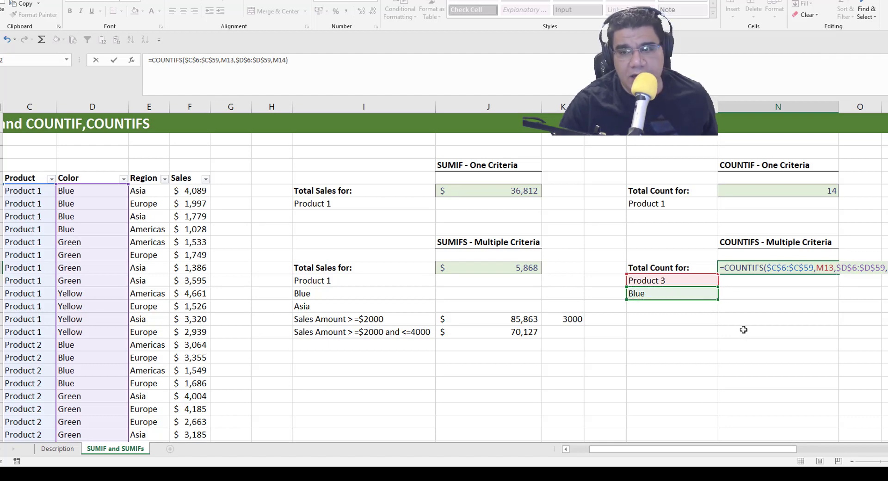
pyautogui.press('Return')
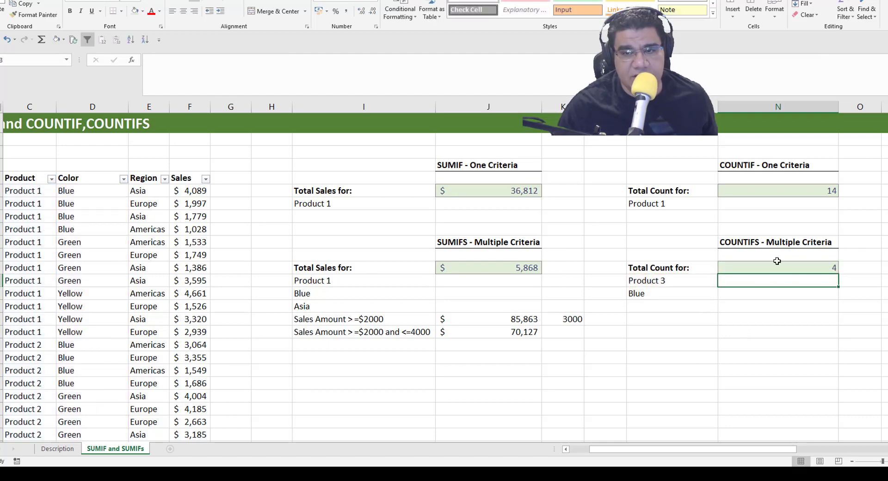
# - Filter the data to Product 3 and Blue to check the N12 count, and remove the filters again
pyautogui.click(776, 261)
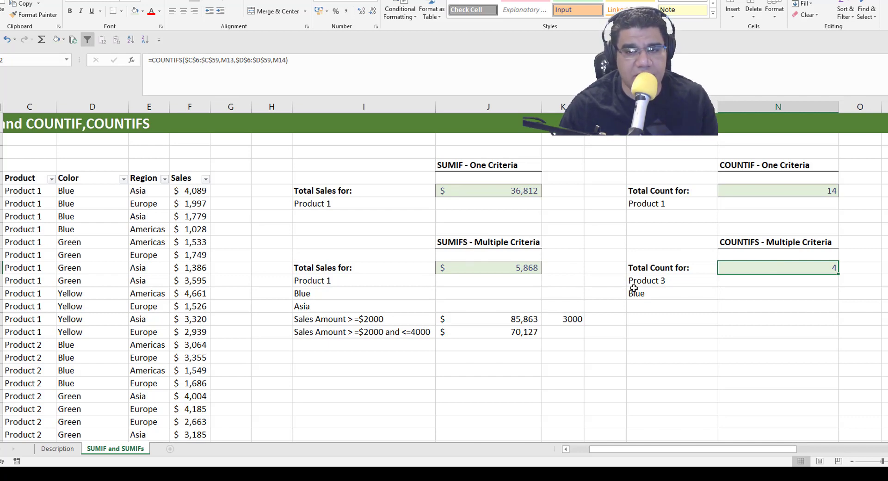
pyautogui.click(51, 178)
pyautogui.click(27, 275)
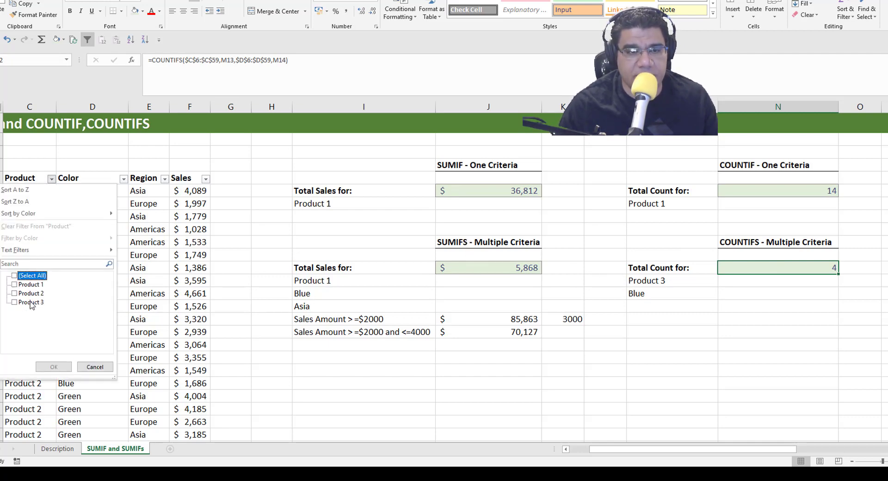
pyautogui.click(30, 302)
pyautogui.click(54, 366)
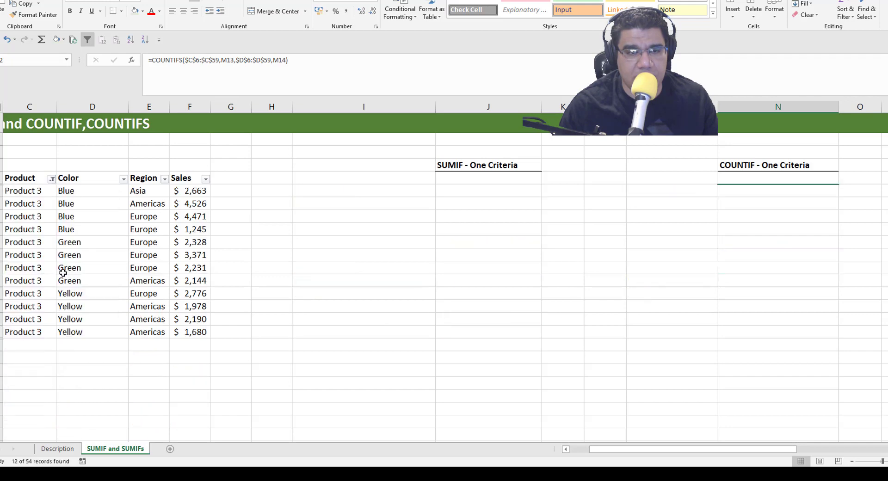
pyautogui.click(123, 178)
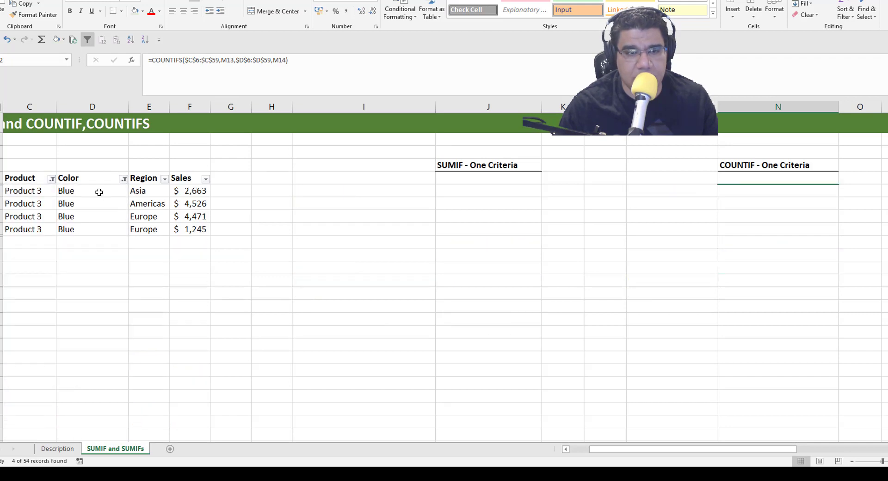
pyautogui.click(99, 192)
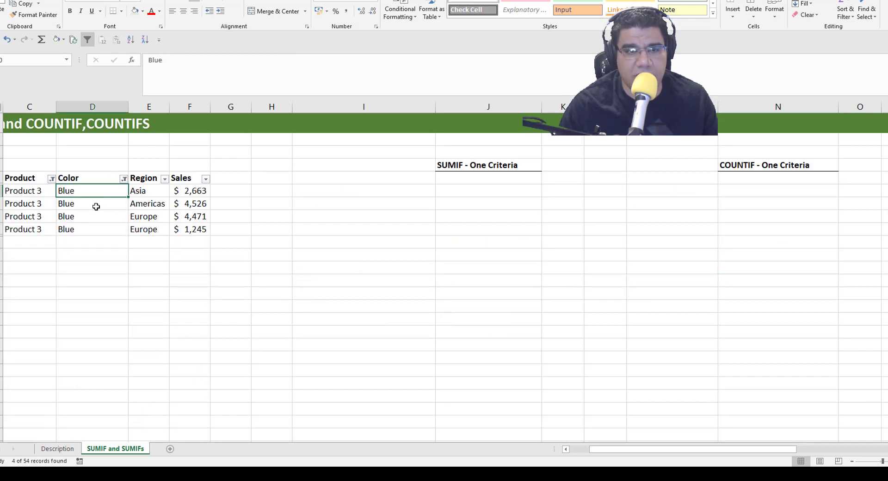
pyautogui.click(96, 207)
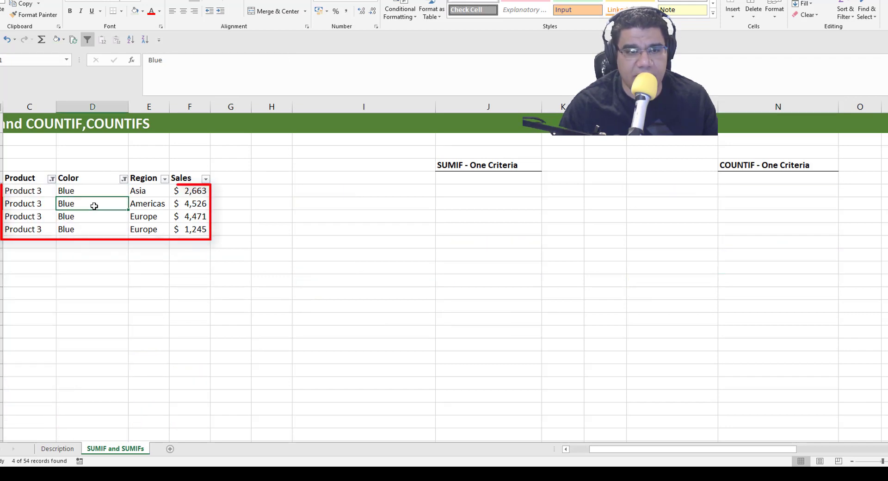
pyautogui.click(88, 39)
pyautogui.click(756, 270)
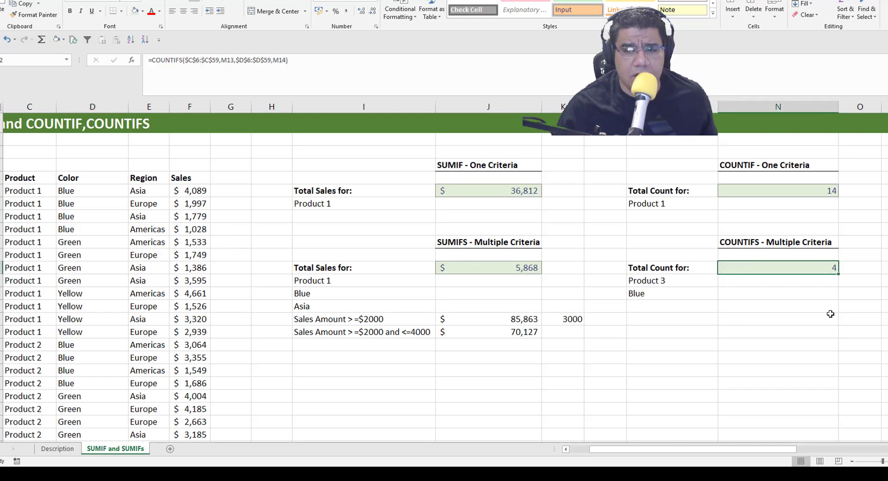
# - Examine the sales amount criteria, the empty cells below the COUNTIFS criteria, and the SUMIFS formula in J12
pyautogui.click(695, 292)
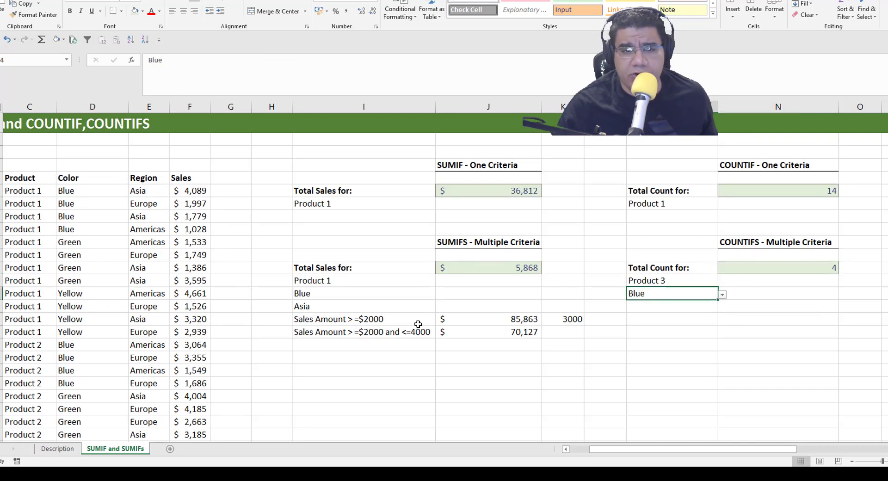
pyautogui.click(361, 319)
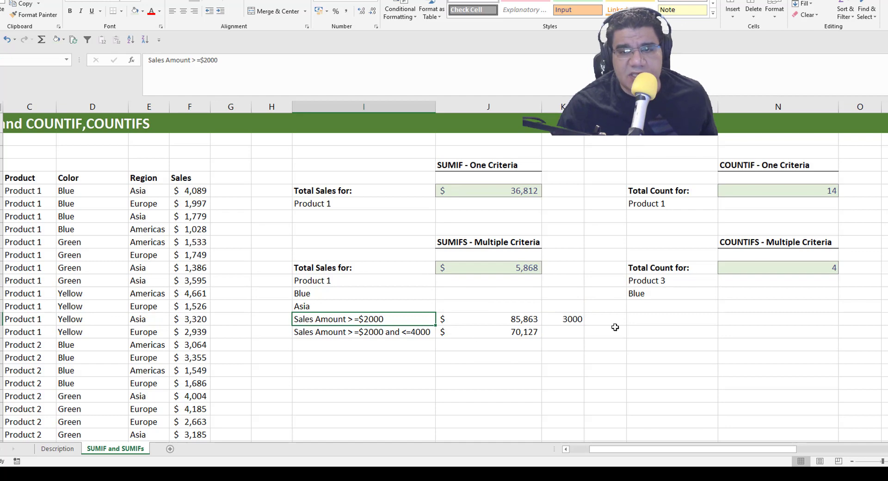
pyautogui.click(666, 320)
pyautogui.click(356, 322)
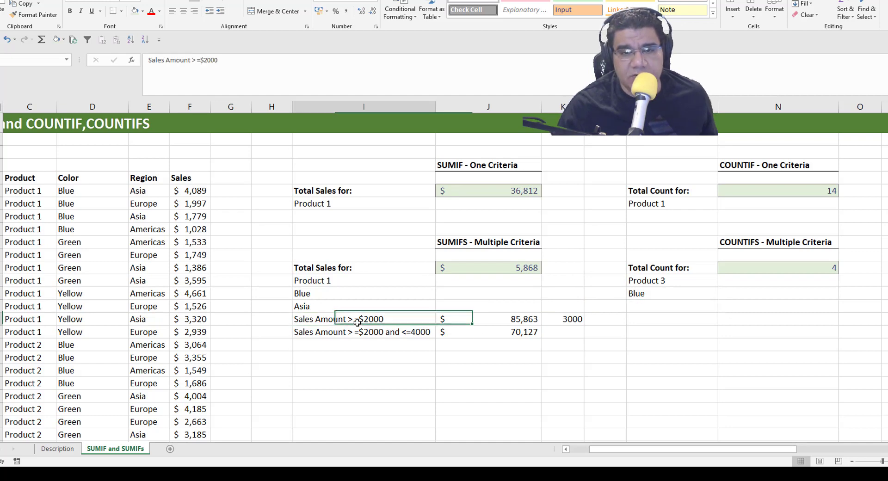
pyautogui.click(656, 321)
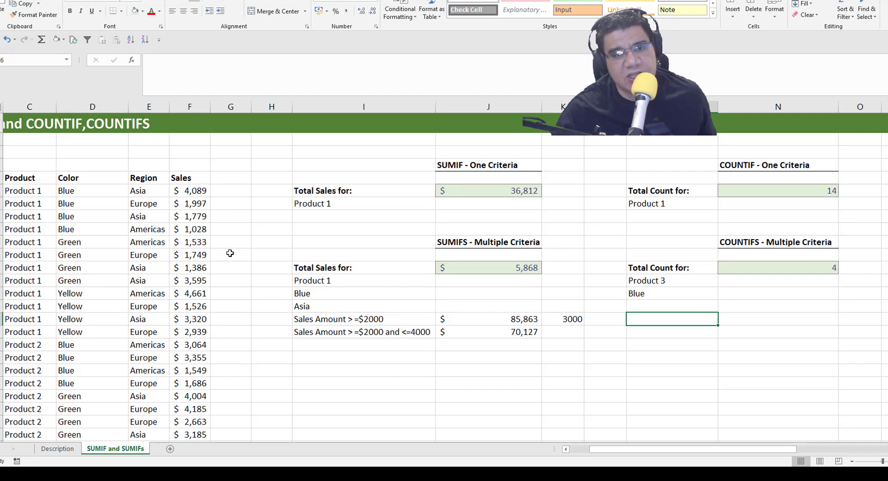
pyautogui.click(686, 305)
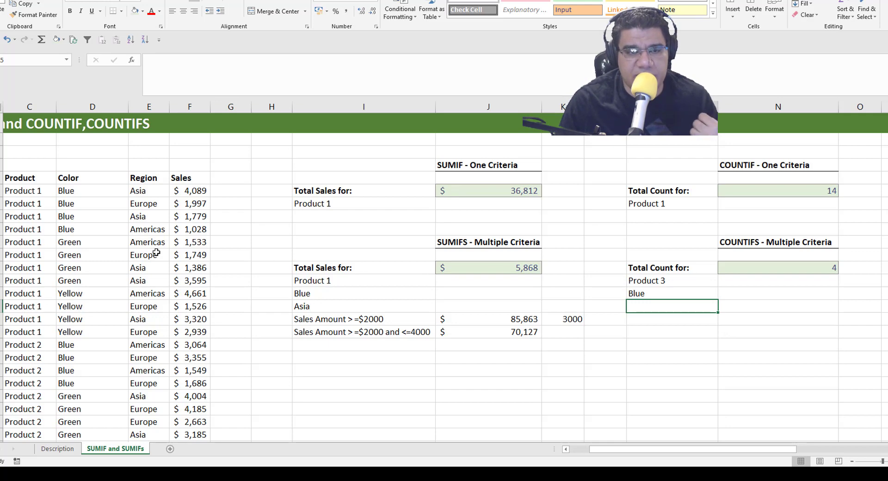
pyautogui.click(30, 173)
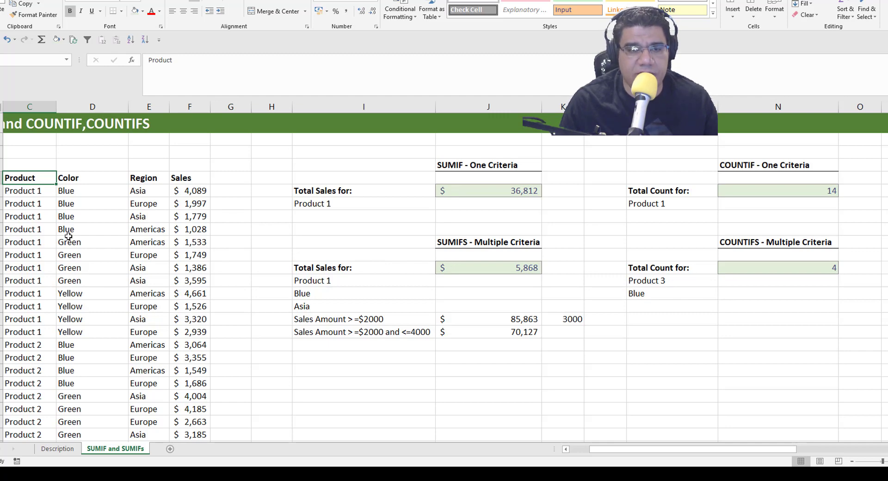
pyautogui.click(468, 270)
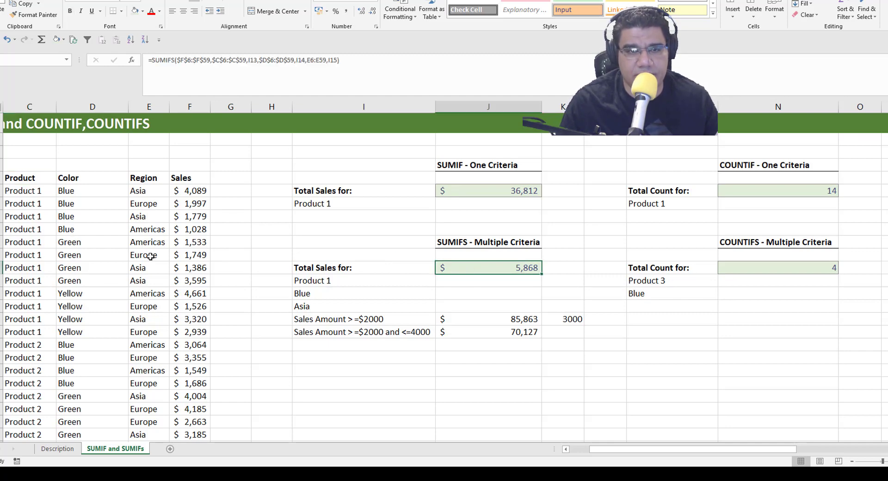
# - Convert the sales data range $C$5:$F$59 into a table with headers
pyautogui.click(28, 180)
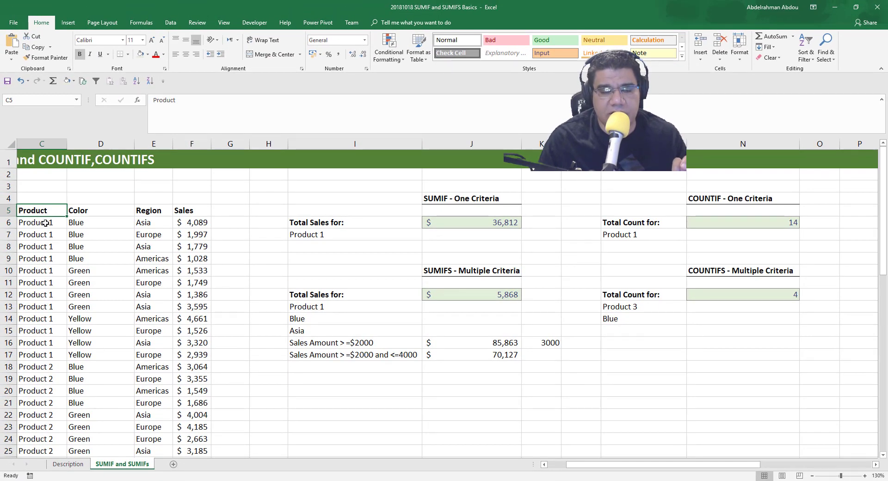
pyautogui.click(76, 27)
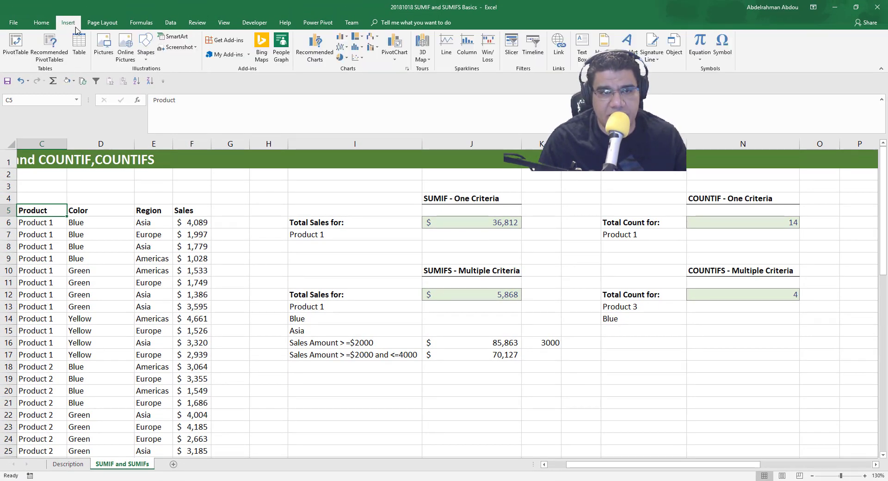
pyautogui.click(79, 47)
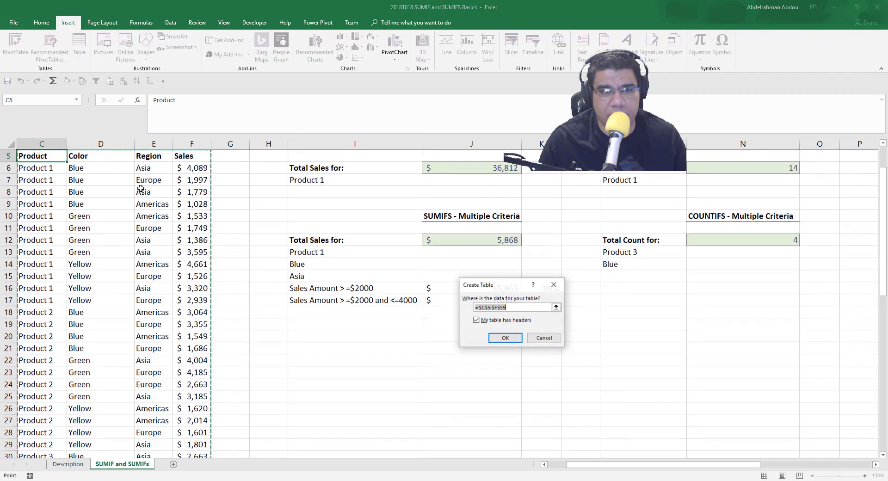
pyautogui.click(506, 337)
pyautogui.click(148, 264)
pyautogui.scroll(2, 205, 257)
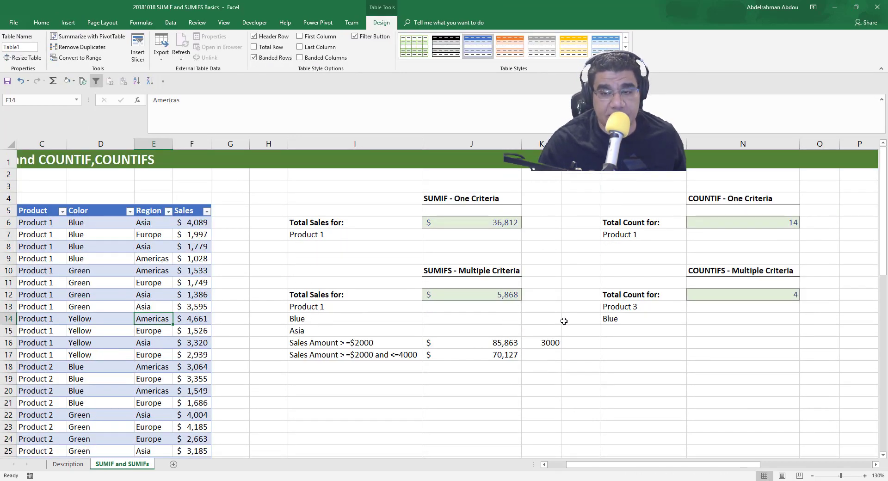
# - Examine how far the ranges in the J12 SUMIFS formula extend down the table, leaving the formula unedited
pyautogui.click(499, 294)
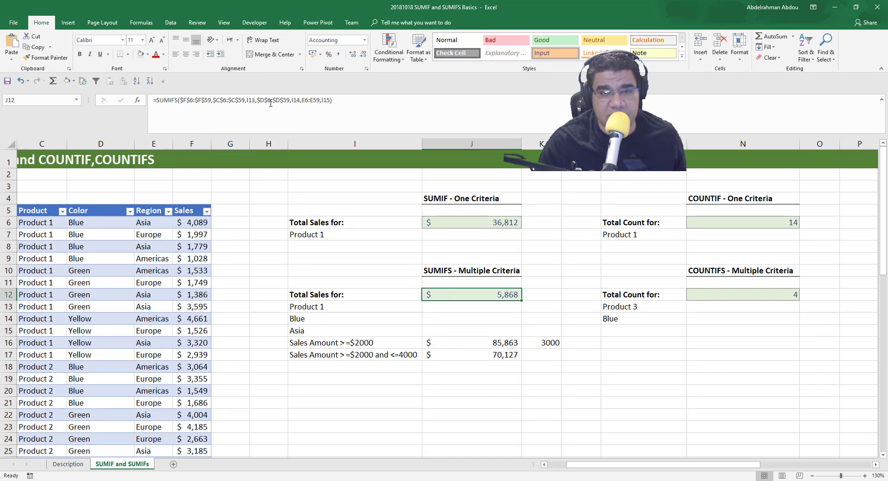
pyautogui.click(234, 99)
pyautogui.scroll(-16, 202, 297)
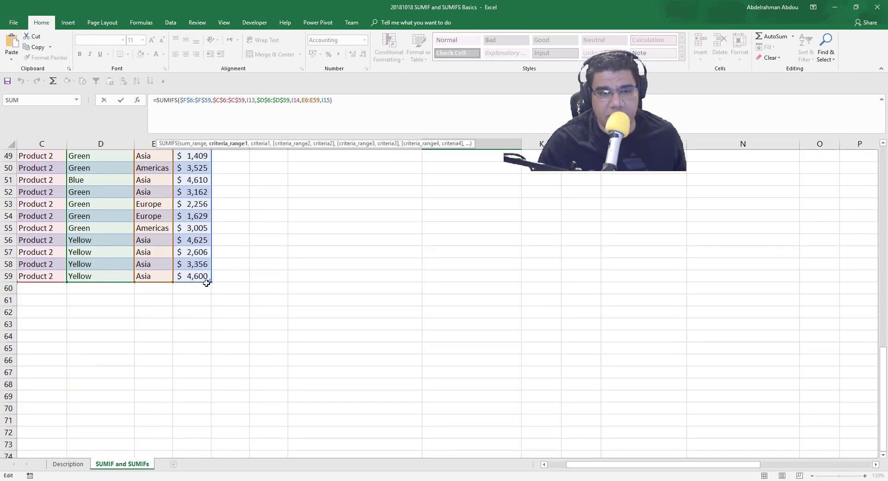
pyautogui.press('Escape')
pyautogui.scroll(6, 208, 324)
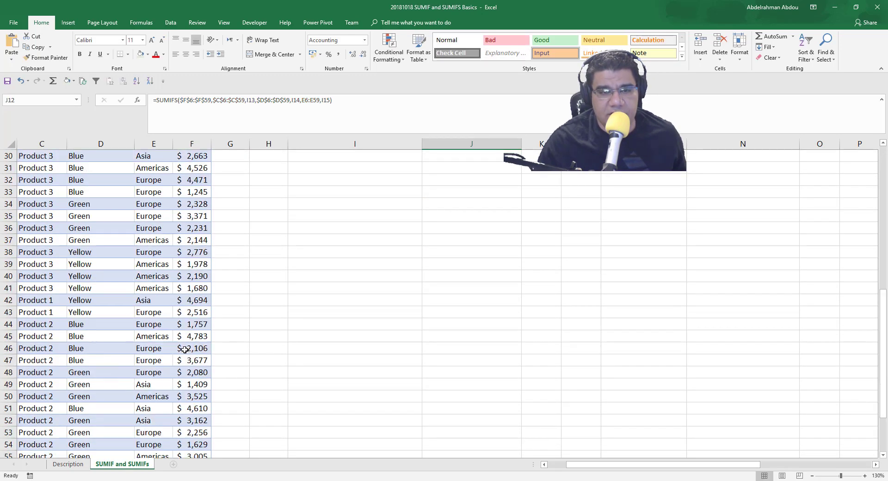
pyautogui.scroll(-5, 151, 323)
pyautogui.moveTo(35, 226); pyautogui.dragTo(194, 289)
pyautogui.hotkey('ctrl', 'c')
pyautogui.click(34, 335)
# - Copy the table rows C37:F55 and paste them directly below the last table row, starting at C60
pyautogui.scroll(4, 34, 335)
pyautogui.moveTo(35, 202); pyautogui.dragTo(197, 425)
pyautogui.hotkey('ctrl', 'c')
pyautogui.scroll(-5, 40, 317)
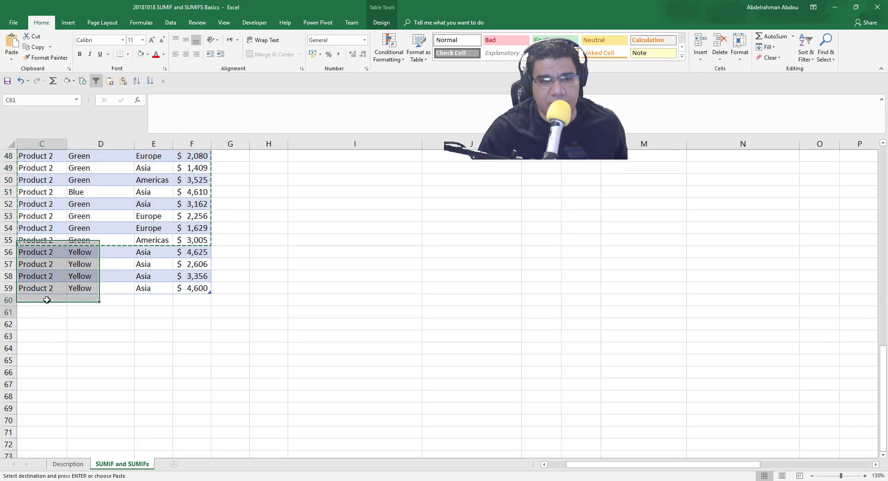
pyautogui.click(44, 298)
pyautogui.hotkey('ctrl', 'v')
pyautogui.press('Escape')
# - Examine how far the ranges in the J6 SUMIF and J12 SUMIFS formulas extend down the table, leaving both formulas unedited
pyautogui.scroll(16, 479, 343)
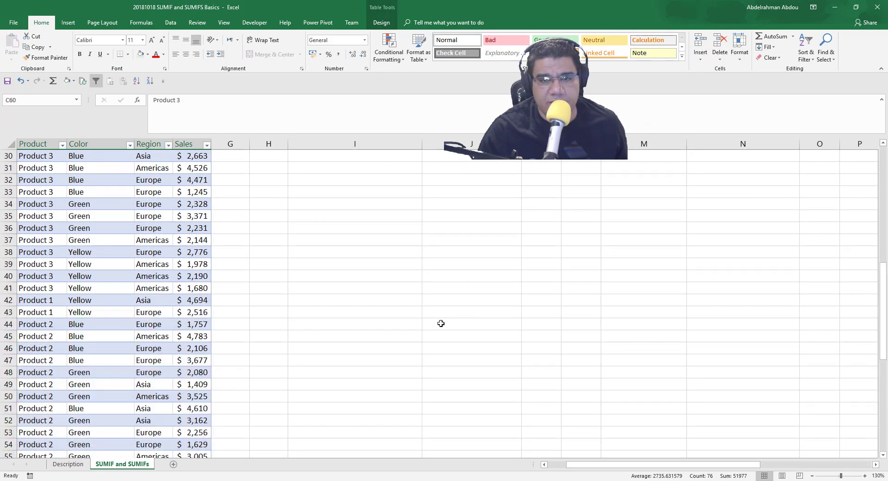
pyautogui.click(492, 223)
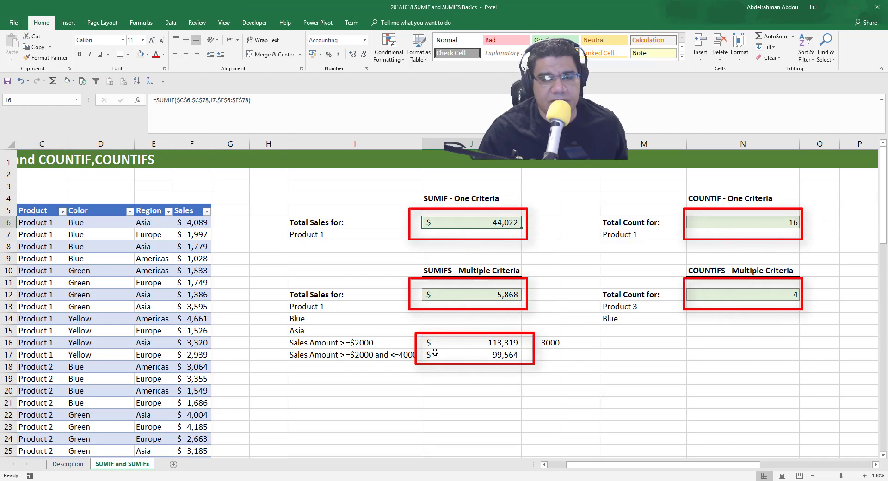
pyautogui.click(192, 354)
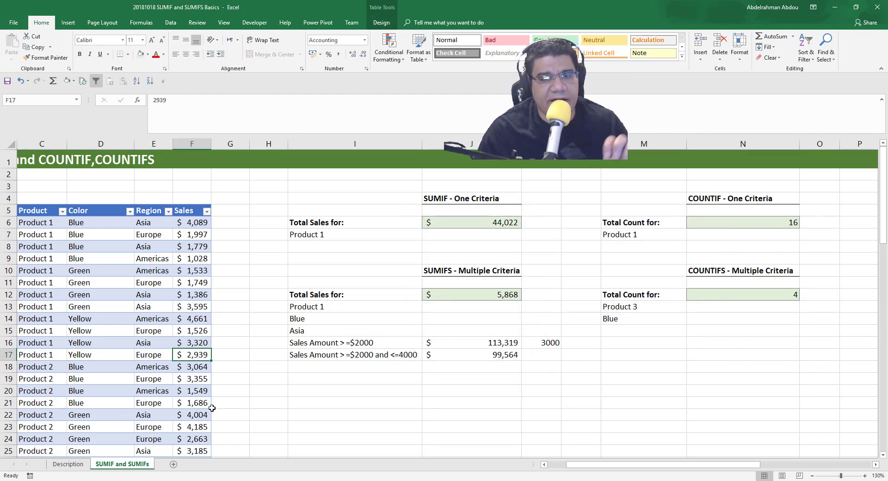
pyautogui.click(469, 295)
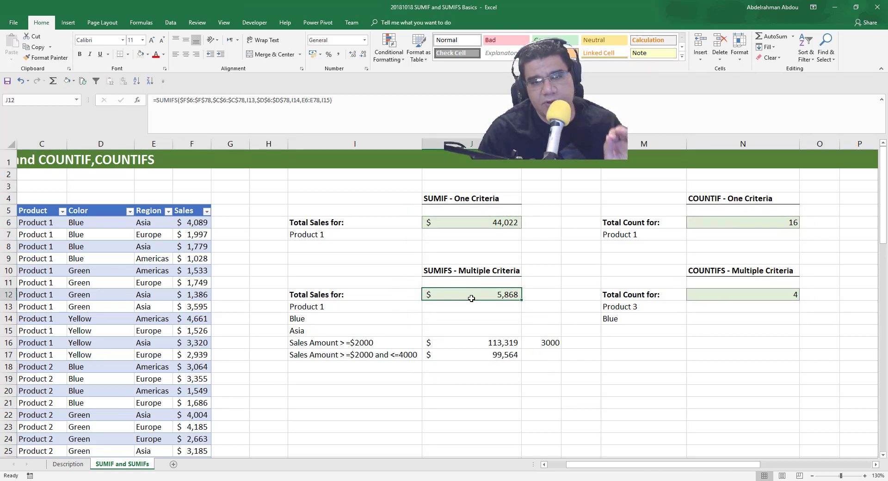
pyautogui.click(100, 271)
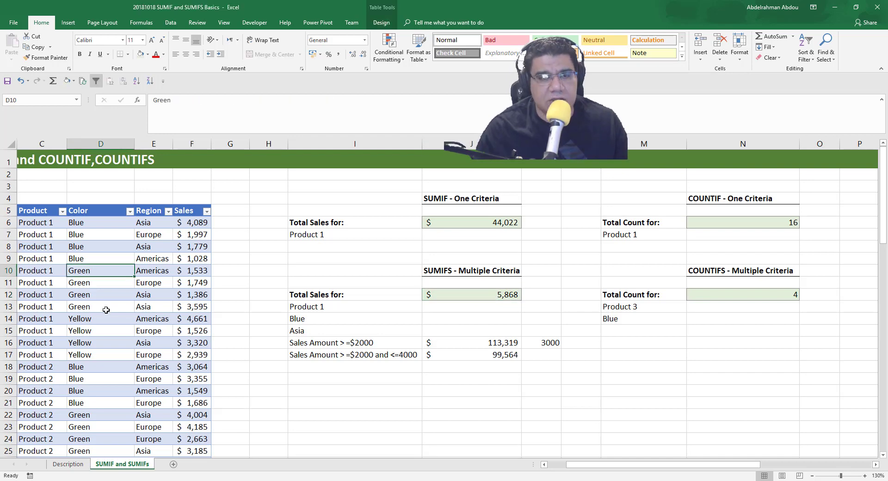
pyautogui.click(477, 292)
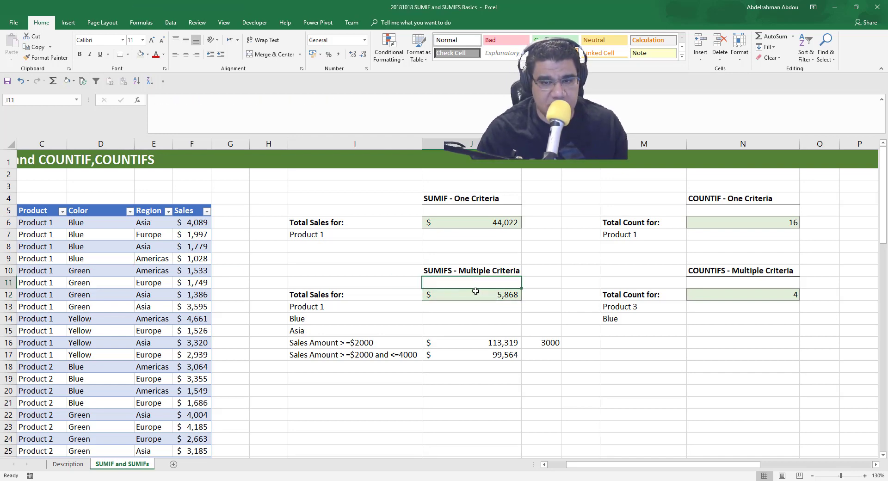
pyautogui.click(69, 245)
pyautogui.click(461, 298)
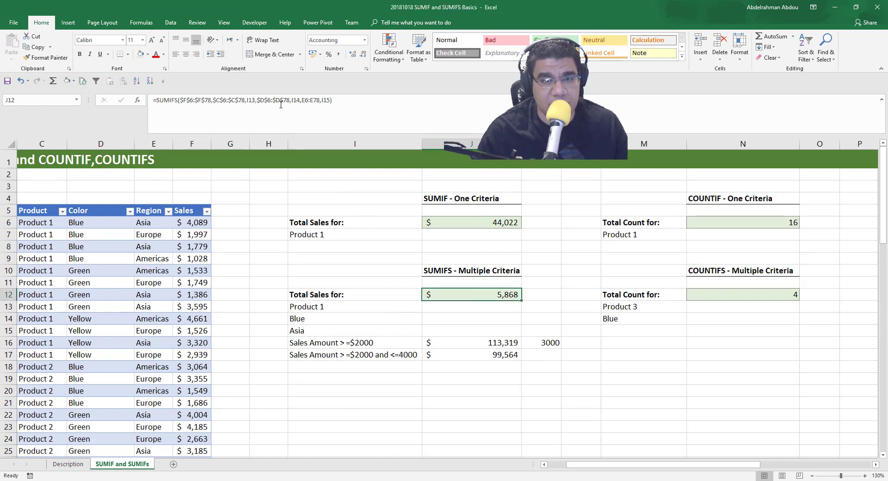
pyautogui.click(237, 100)
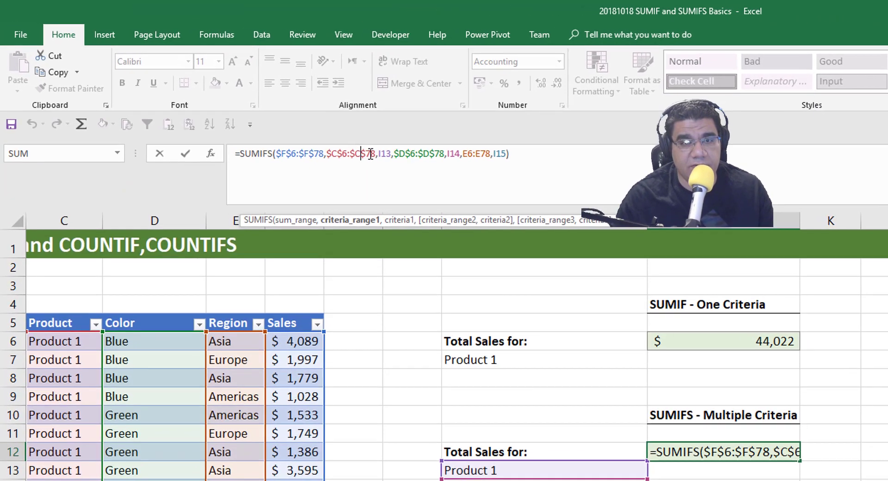
pyautogui.click(370, 155)
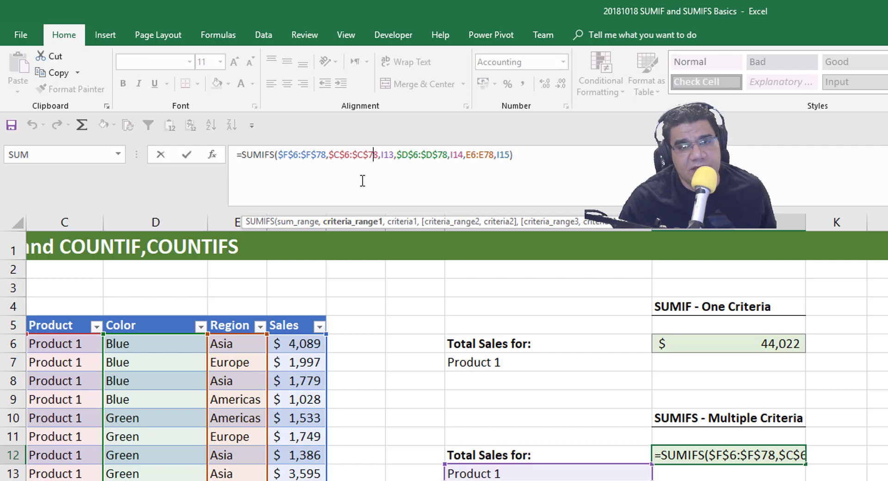
pyautogui.press('Escape')
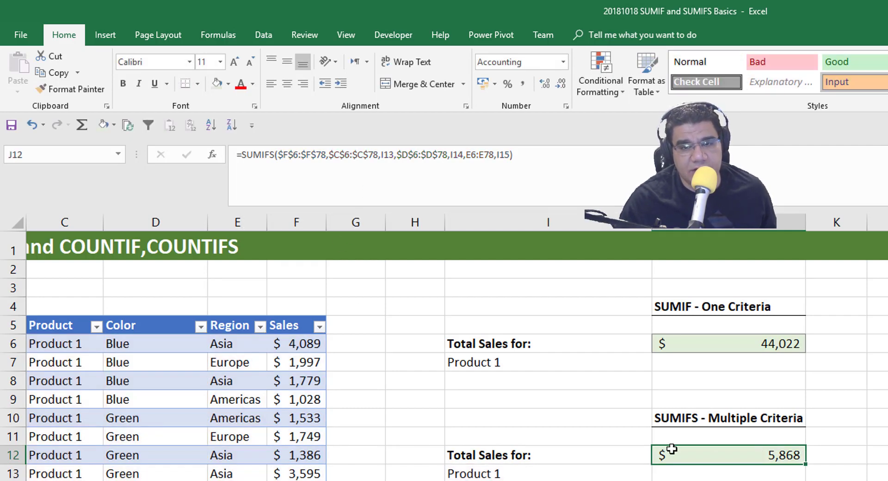
# - Compare the ranges in the J6, J12 and J16 formulas with the rows of the extended sales table
pyautogui.click(742, 344)
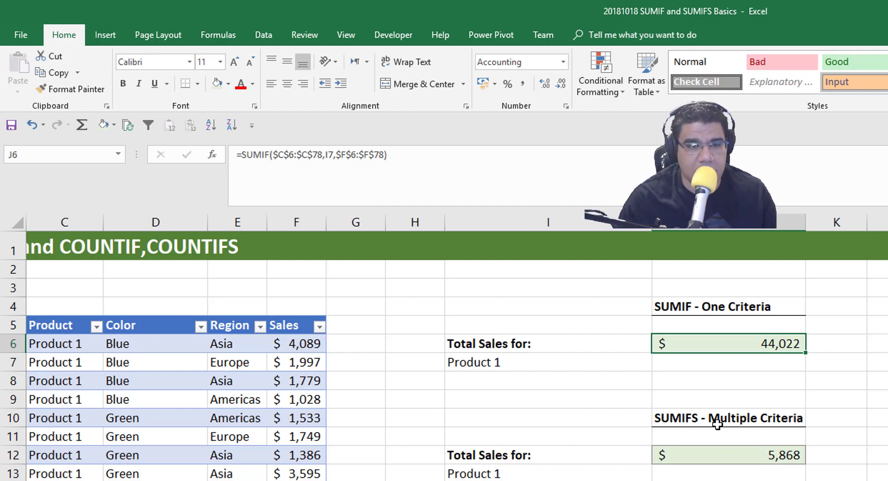
pyautogui.click(125, 366)
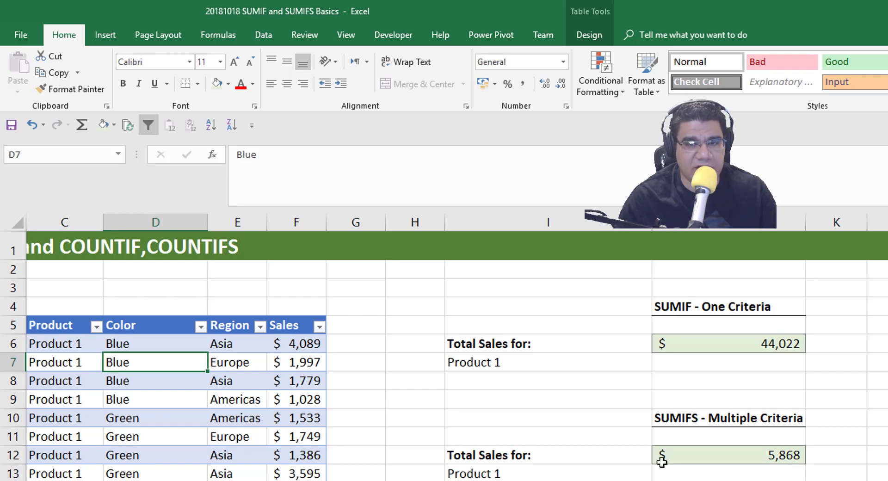
pyautogui.click(761, 451)
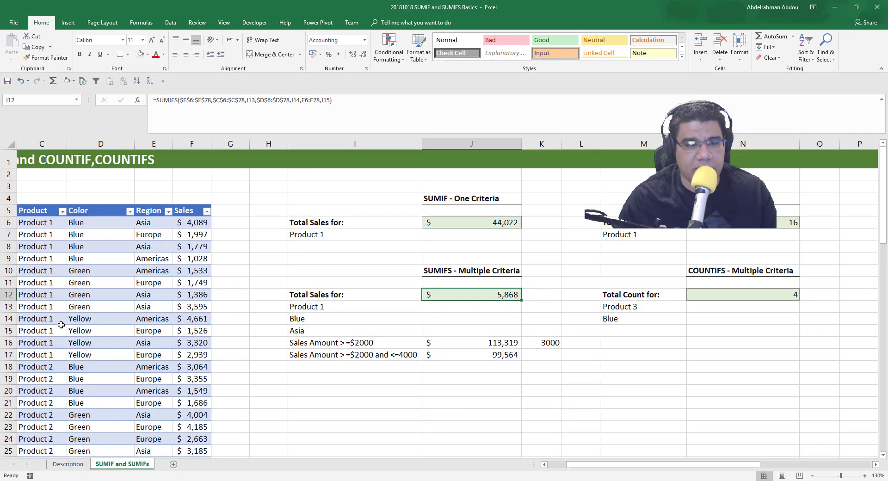
pyautogui.click(61, 327)
pyautogui.scroll(-6, 134, 348)
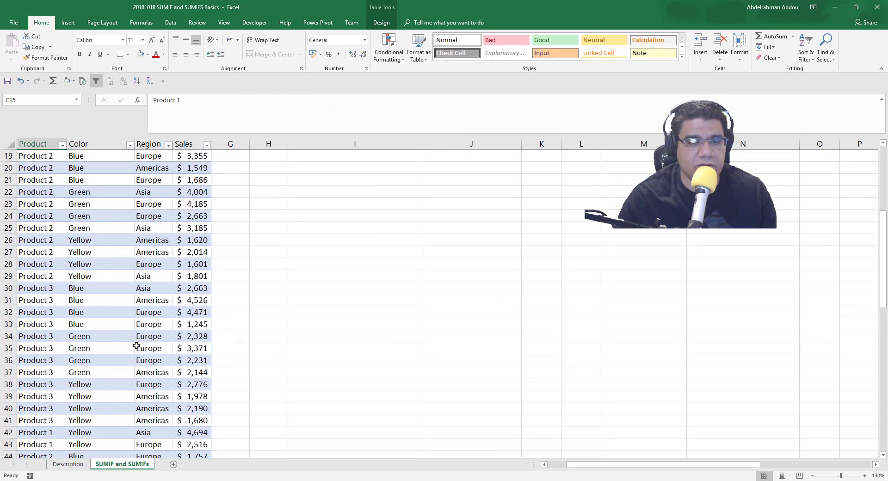
pyautogui.scroll(6, 134, 349)
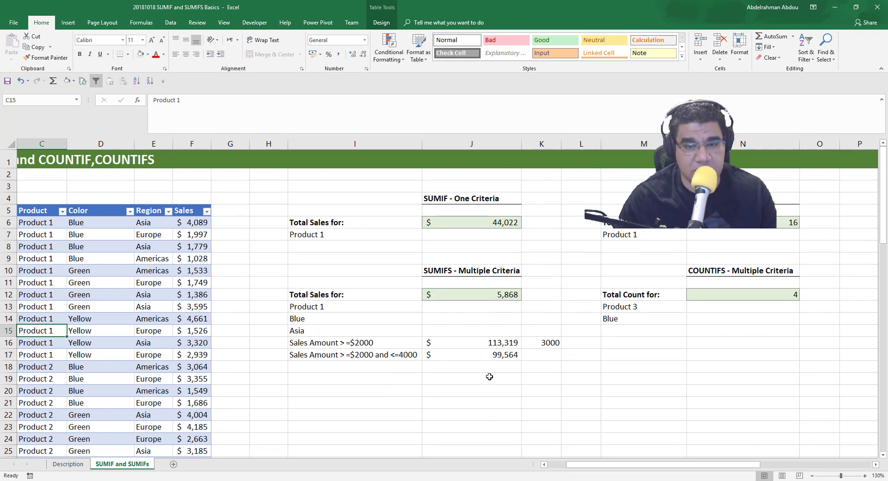
pyautogui.click(497, 345)
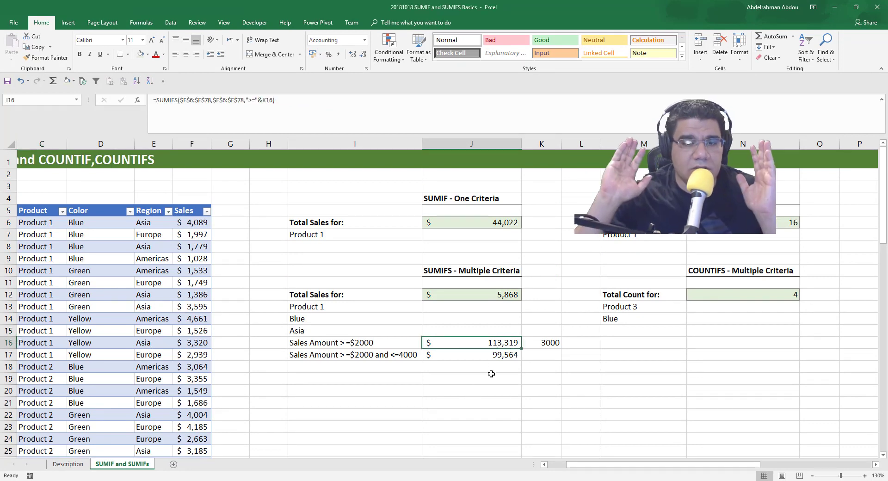